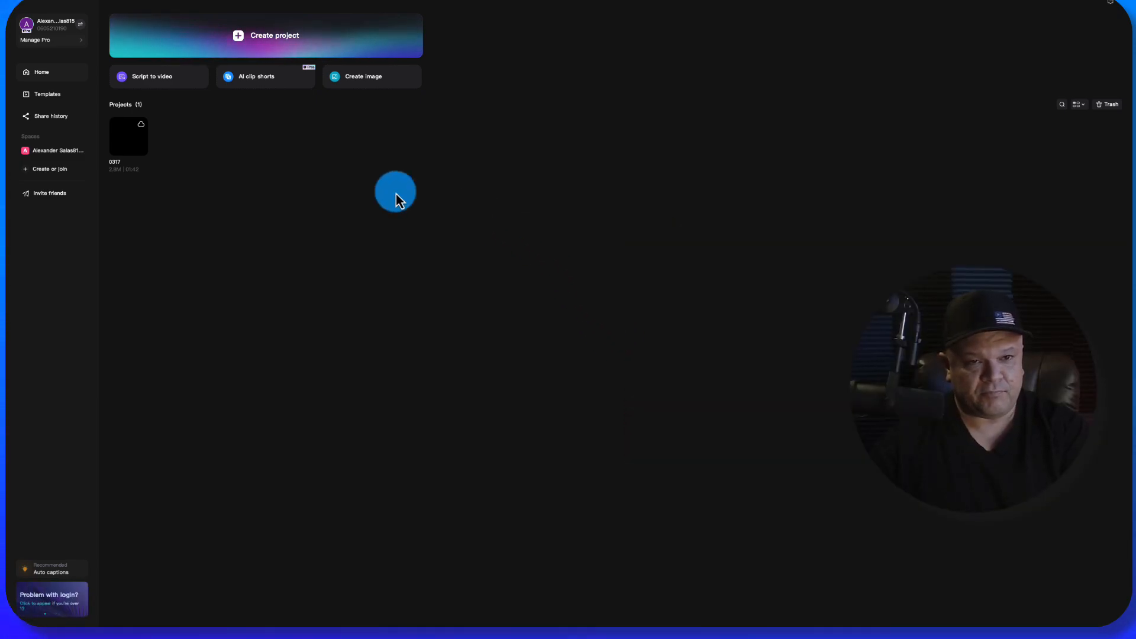
- Create a new project, then enlarge its editor window and reposition it near the top of the desktop
{"action": "left_click", "coordinate": [251, 45]}
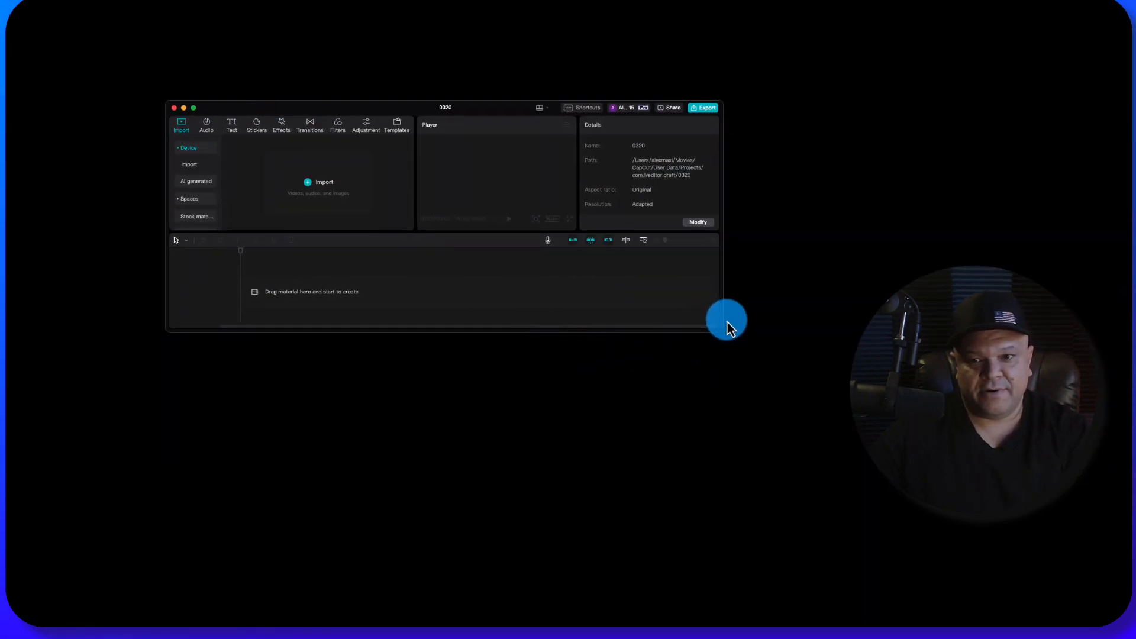
{"action": "left_click_drag", "start_coordinate": [721, 330], "coordinate": [867, 565]}
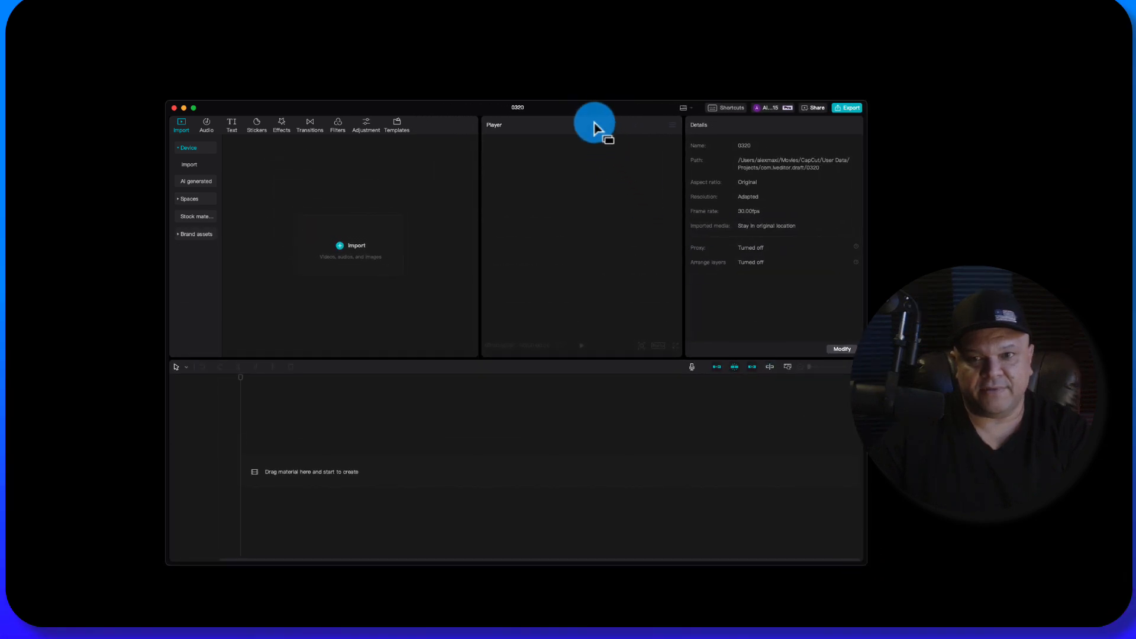
{"action": "left_click_drag", "start_coordinate": [597, 109], "coordinate": [572, 27]}
{"action": "left_click_drag", "start_coordinate": [504, 483], "coordinate": [517, 576]}
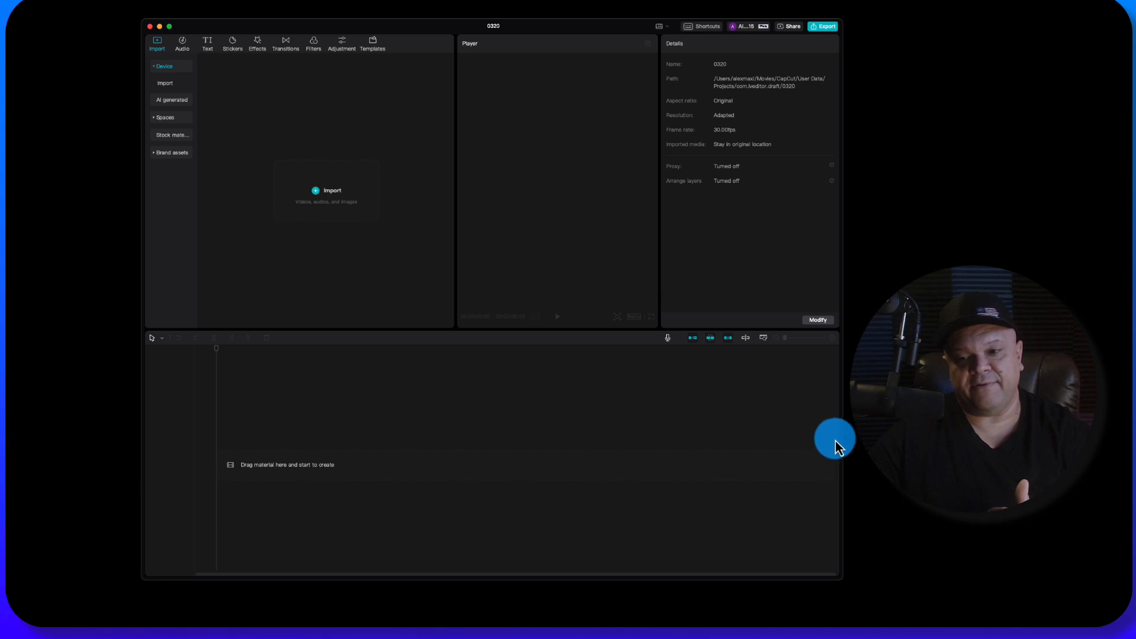
{"action": "left_click_drag", "start_coordinate": [841, 435], "coordinate": [1027, 462]}
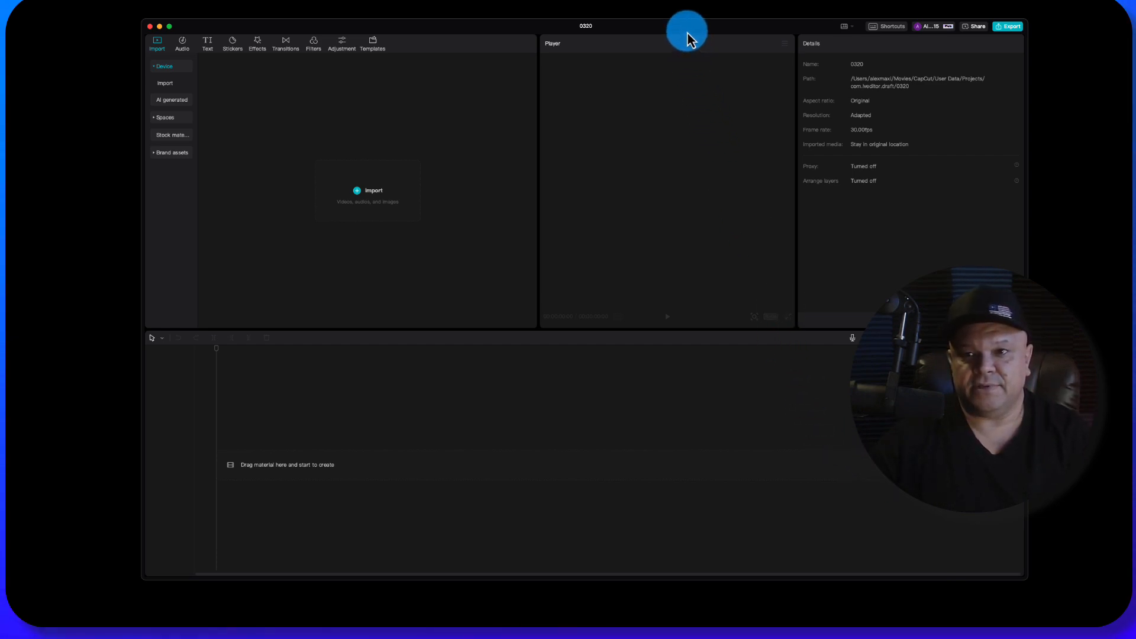
{"action": "left_click_drag", "start_coordinate": [684, 28], "coordinate": [608, 27]}
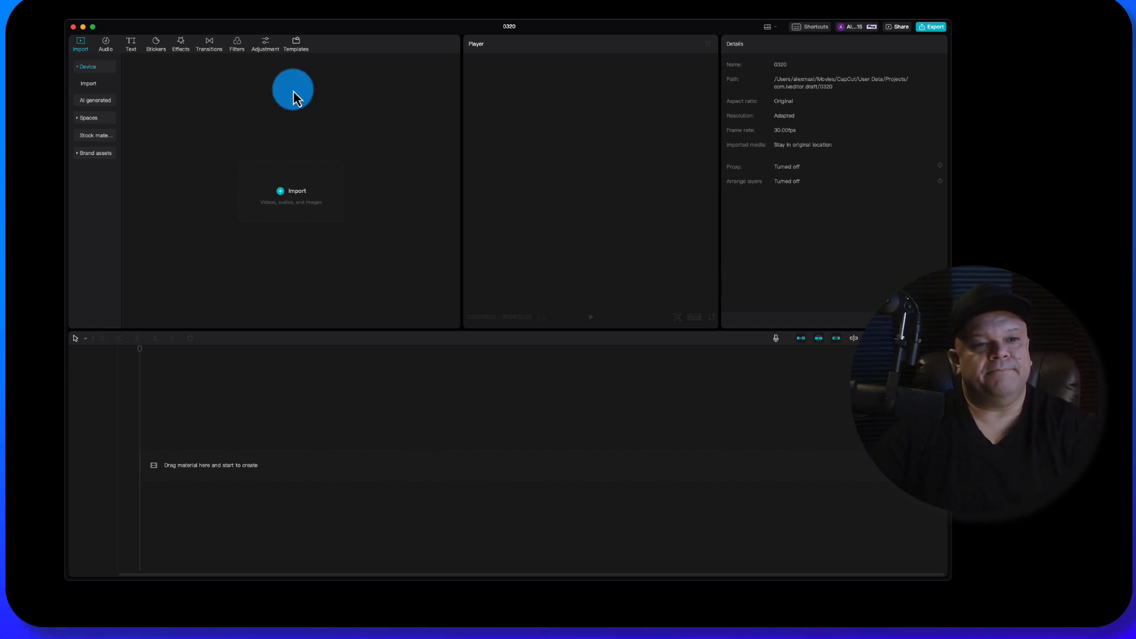
{"action": "mouse_move", "coordinate": [375, 30]}
{"action": "left_mouse_down"}
{"action": "mouse_move", "coordinate": [400, 51]}
{"action": "mouse_move", "coordinate": [389, 24]}
{"action": "left_mouse_up"}
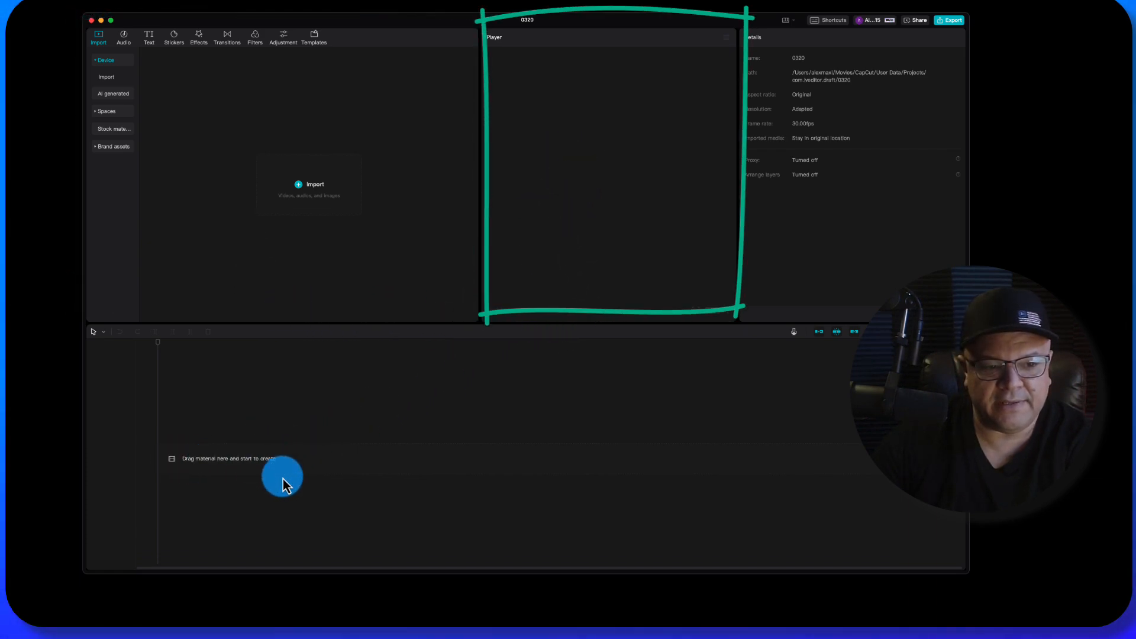
{"action": "left_click", "coordinate": [793, 24]}
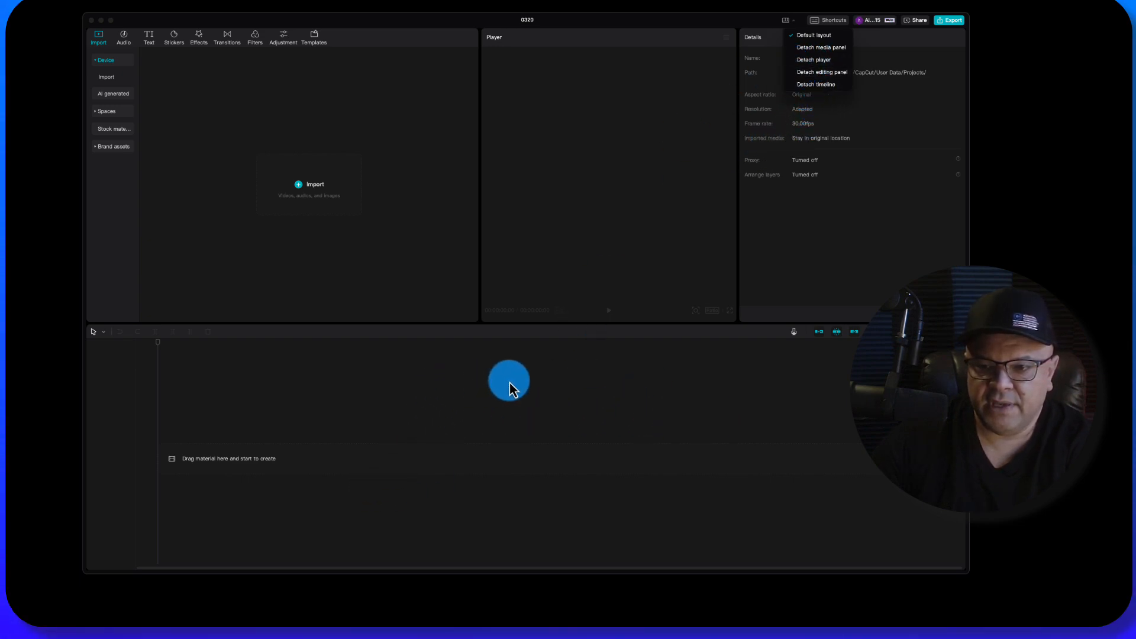
{"action": "left_click", "coordinate": [685, 364]}
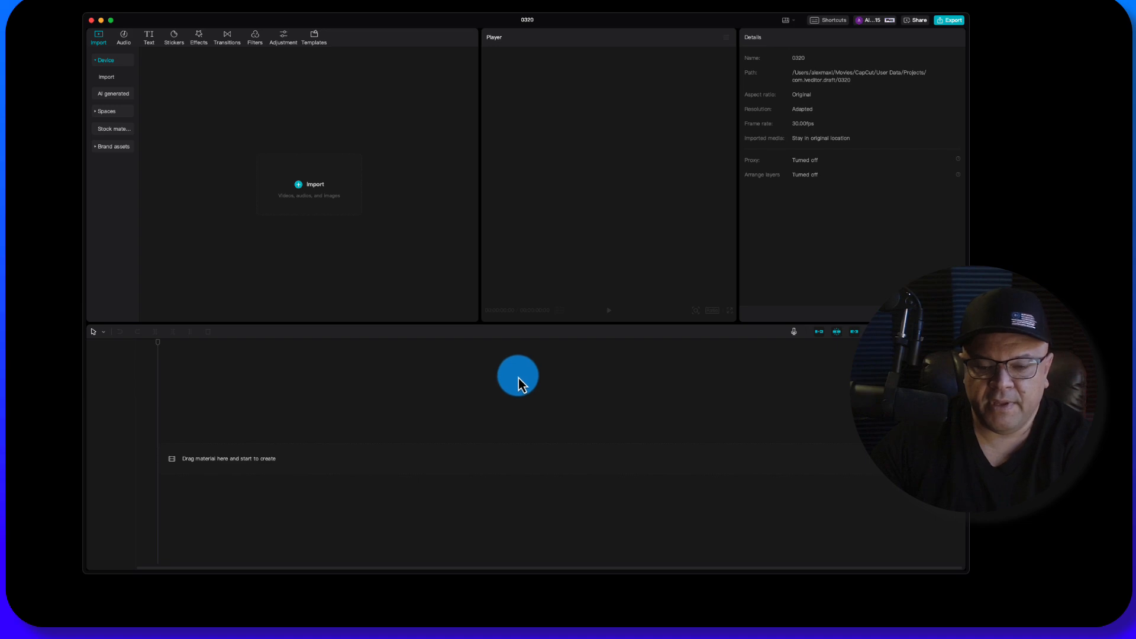
- Generate AI images of a Scandinavian interior design from the suggested prompt, allowing prompt storage, and preview the second image in the upper row
{"action": "left_click", "coordinate": [130, 96]}
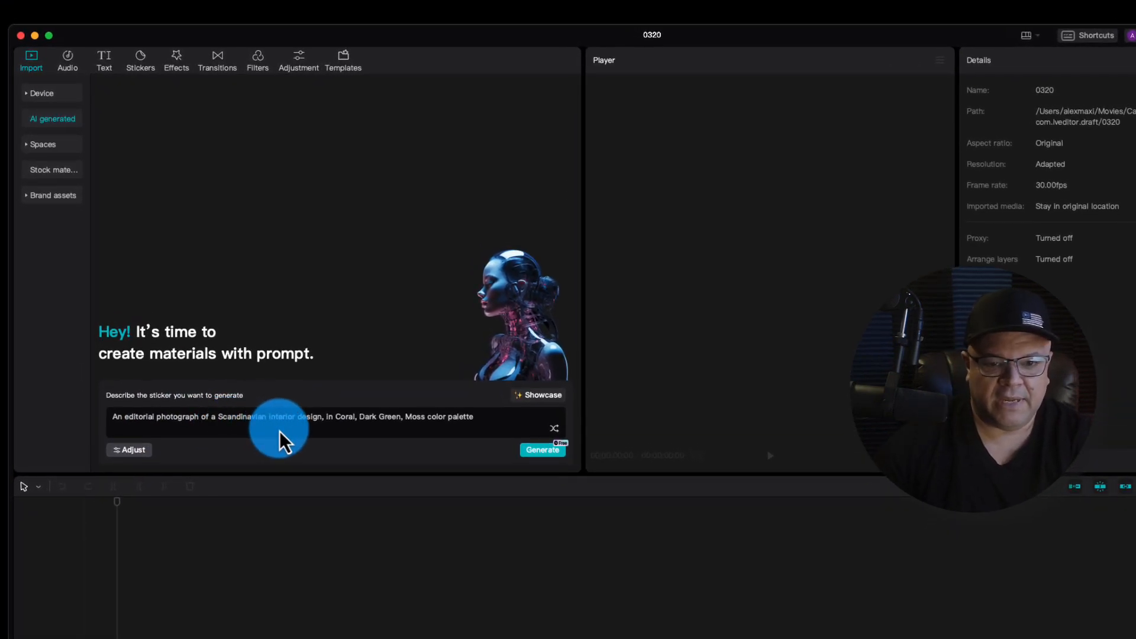
{"action": "left_click", "coordinate": [280, 424]}
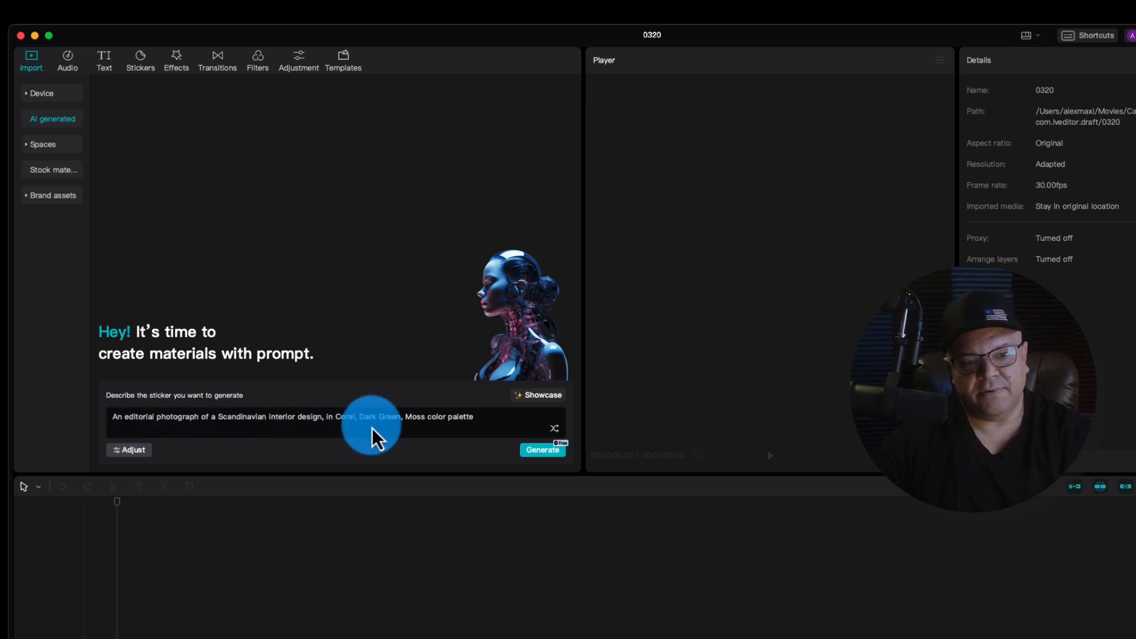
{"action": "left_click", "coordinate": [549, 452]}
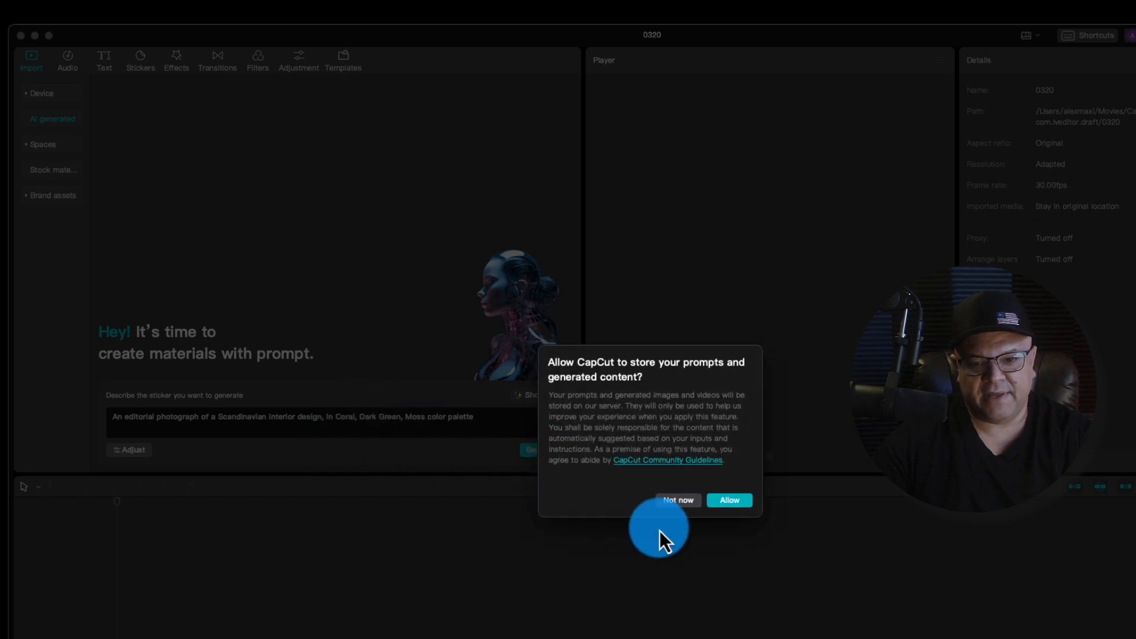
{"action": "left_click", "coordinate": [729, 500]}
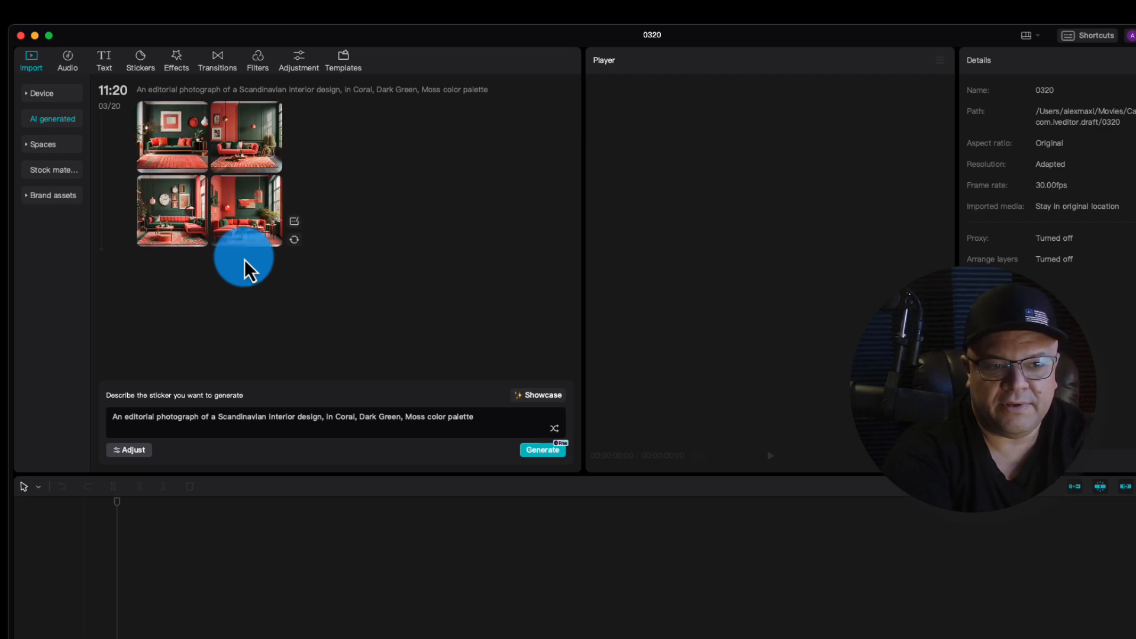
{"action": "mouse_move", "coordinate": [220, 122]}
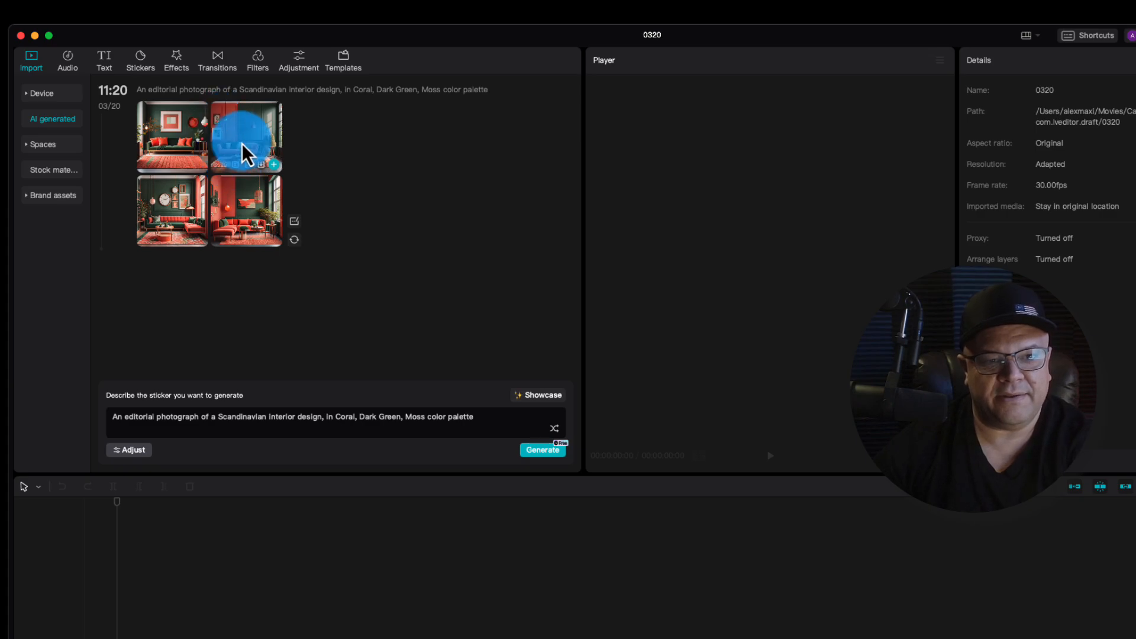
{"action": "left_click", "coordinate": [242, 144]}
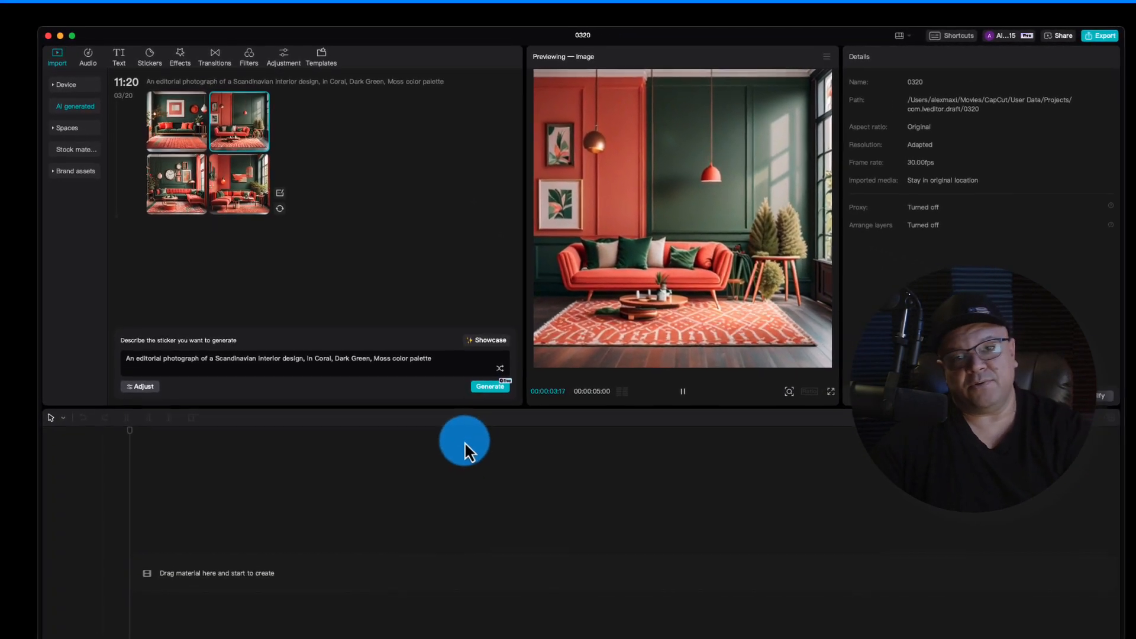
- Preview the first image in the lower row of the AI-generated results and save it to the Desktop folder
{"action": "left_click", "coordinate": [107, 57]}
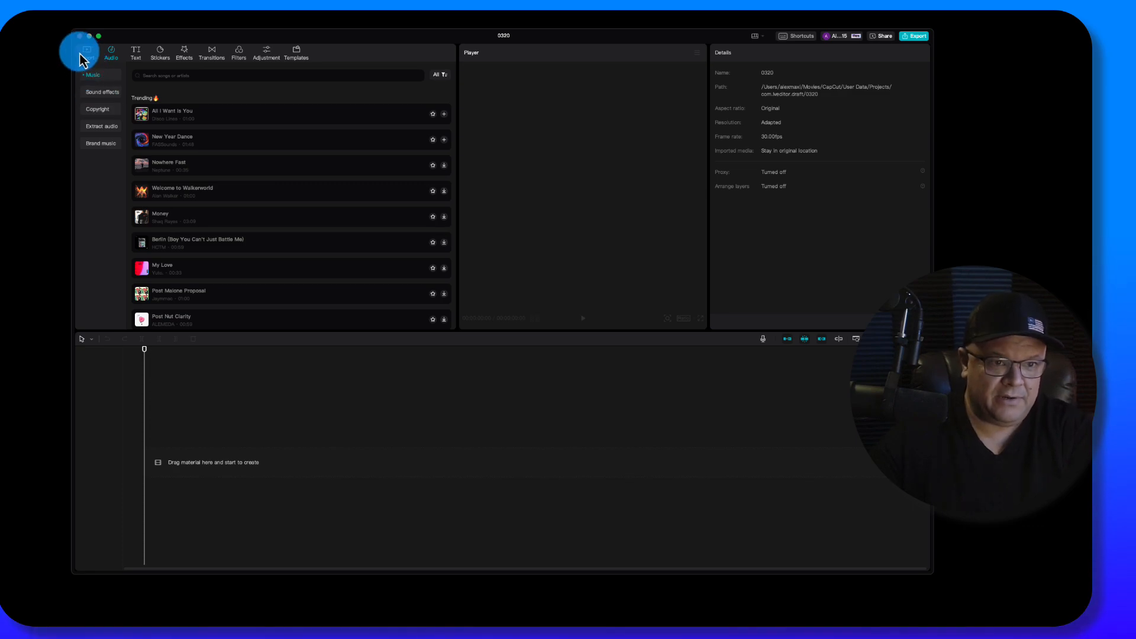
{"action": "left_click", "coordinate": [87, 52]}
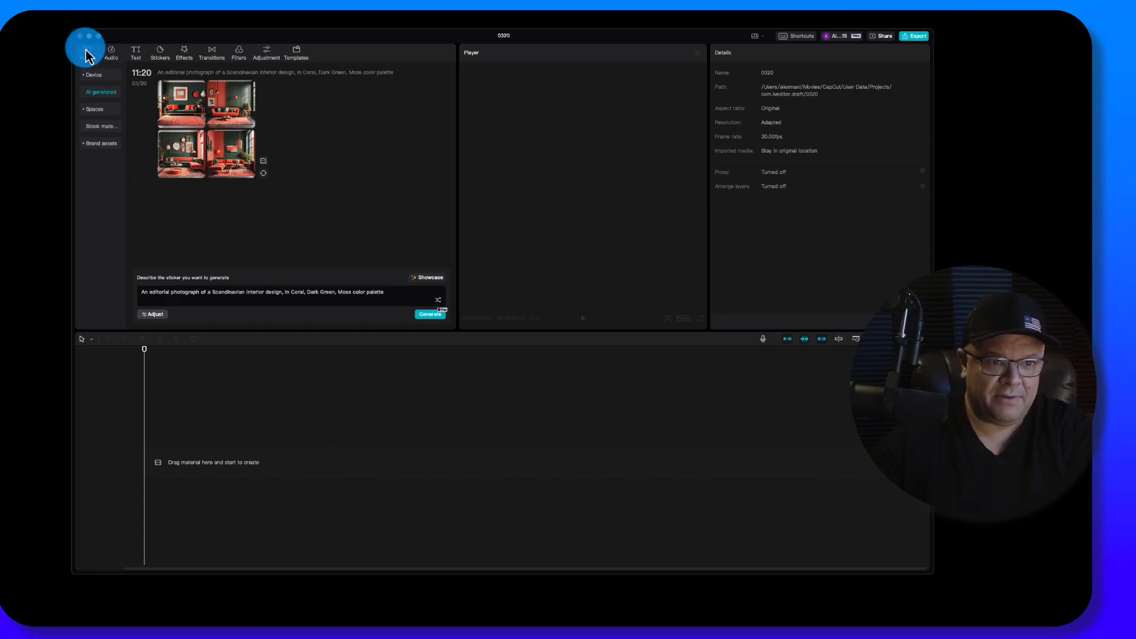
{"action": "left_click", "coordinate": [177, 152]}
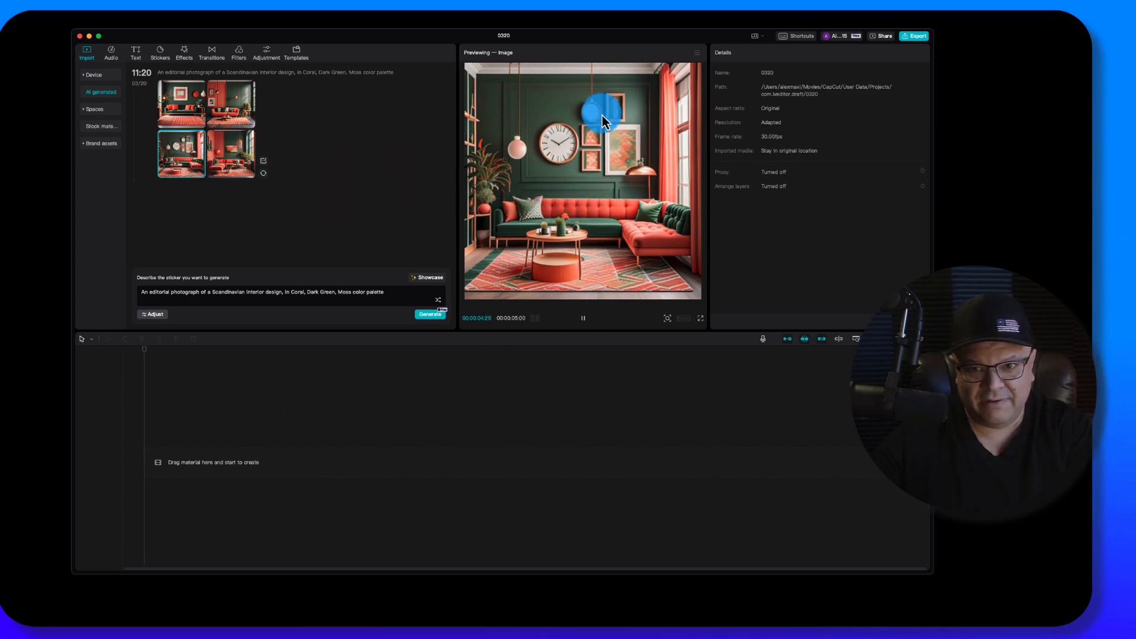
{"action": "left_click", "coordinate": [193, 174]}
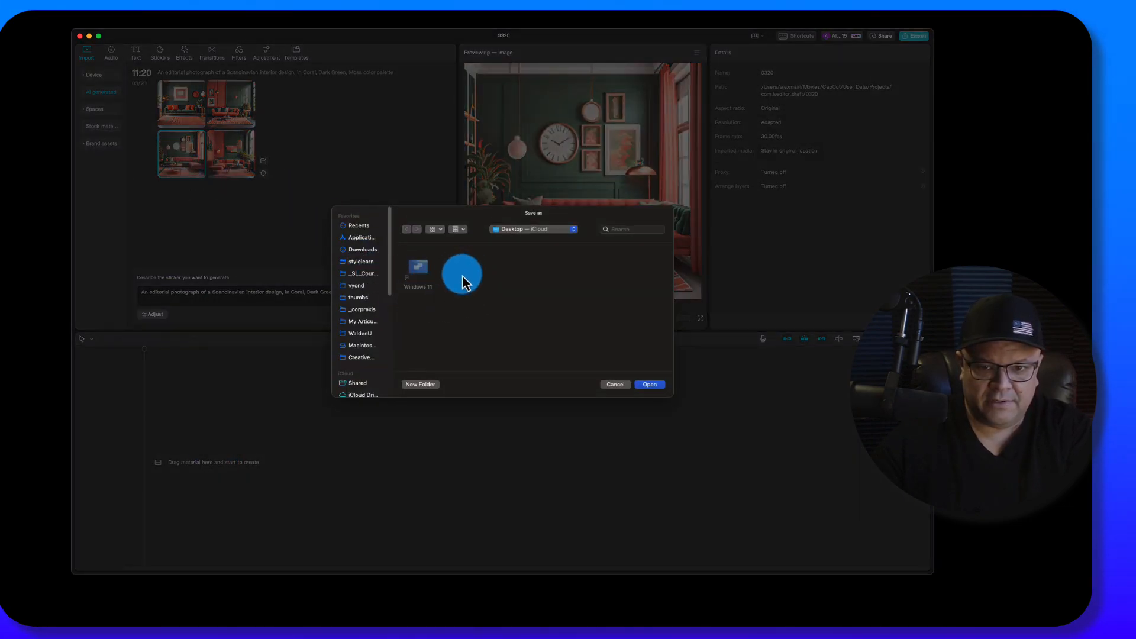
{"action": "left_click", "coordinate": [641, 382]}
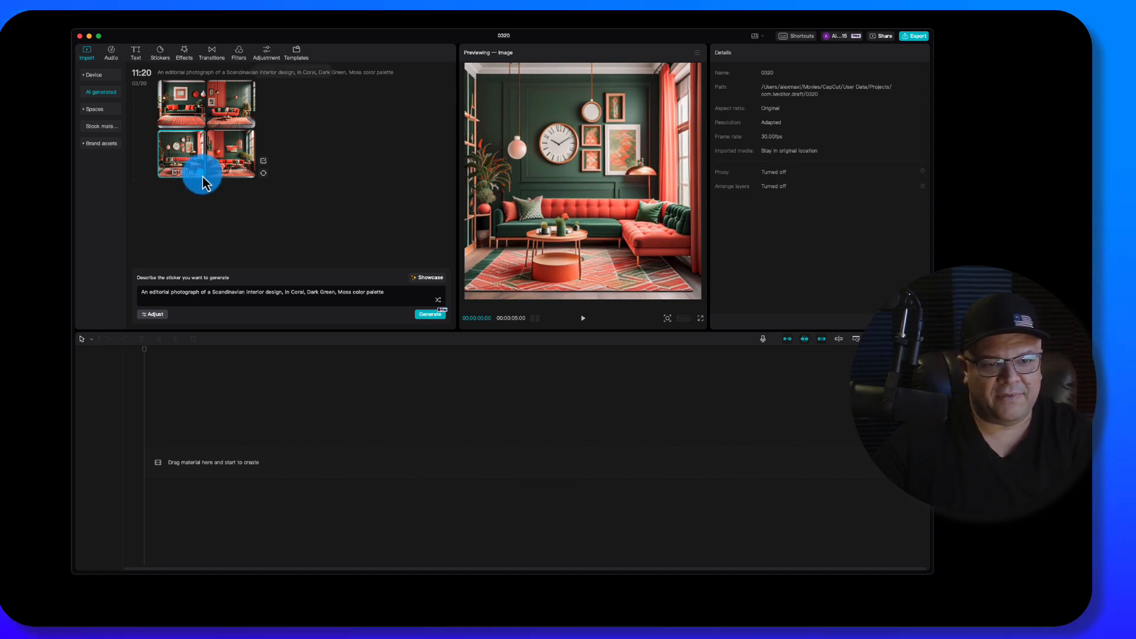
- Add the first lower-row AI-generated image to the timeline and play part of the clip
{"action": "left_click", "coordinate": [202, 176]}
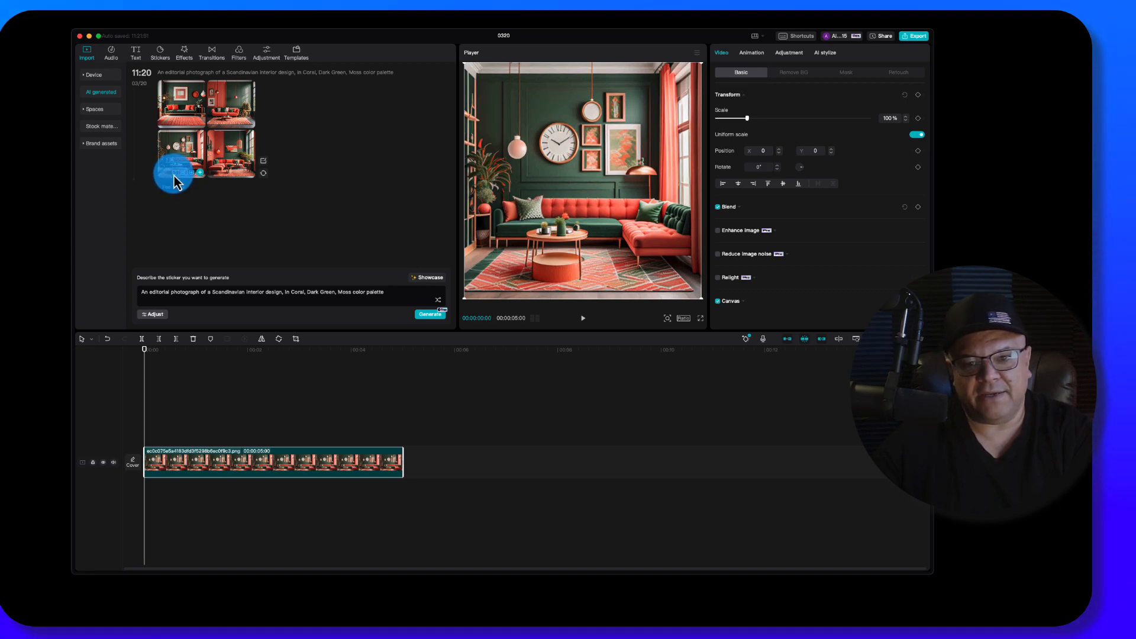
{"action": "key", "text": "space"}
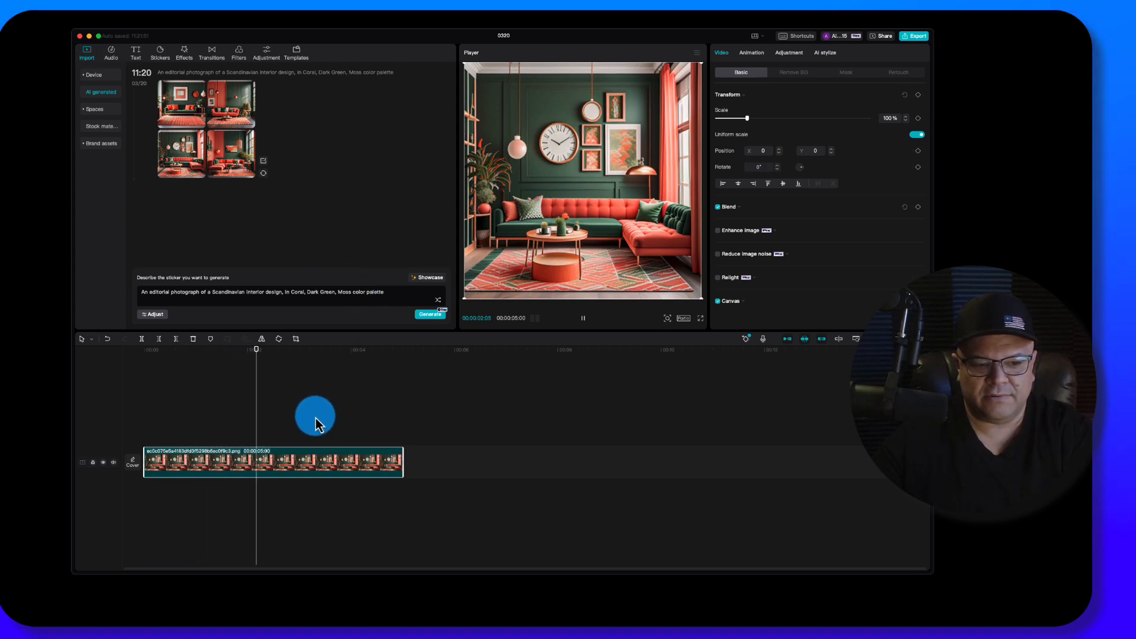
{"action": "key", "text": "space"}
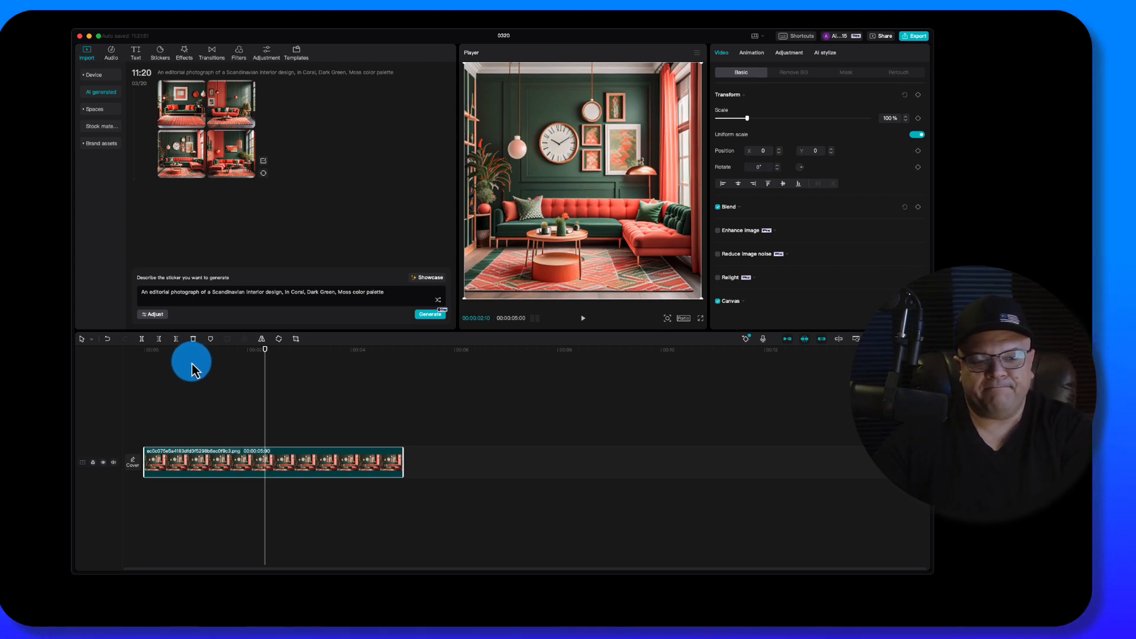
- Try to pick a video cover from the frames of the timeline clip, and discard the selection
{"action": "left_click", "coordinate": [199, 350]}
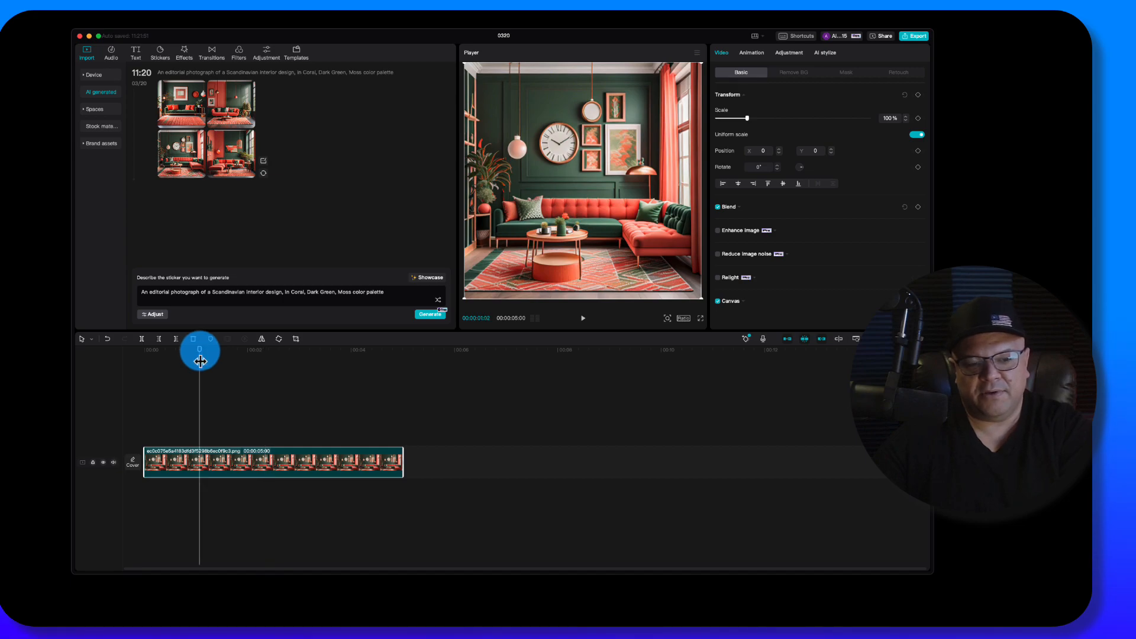
{"action": "left_click", "coordinate": [132, 464]}
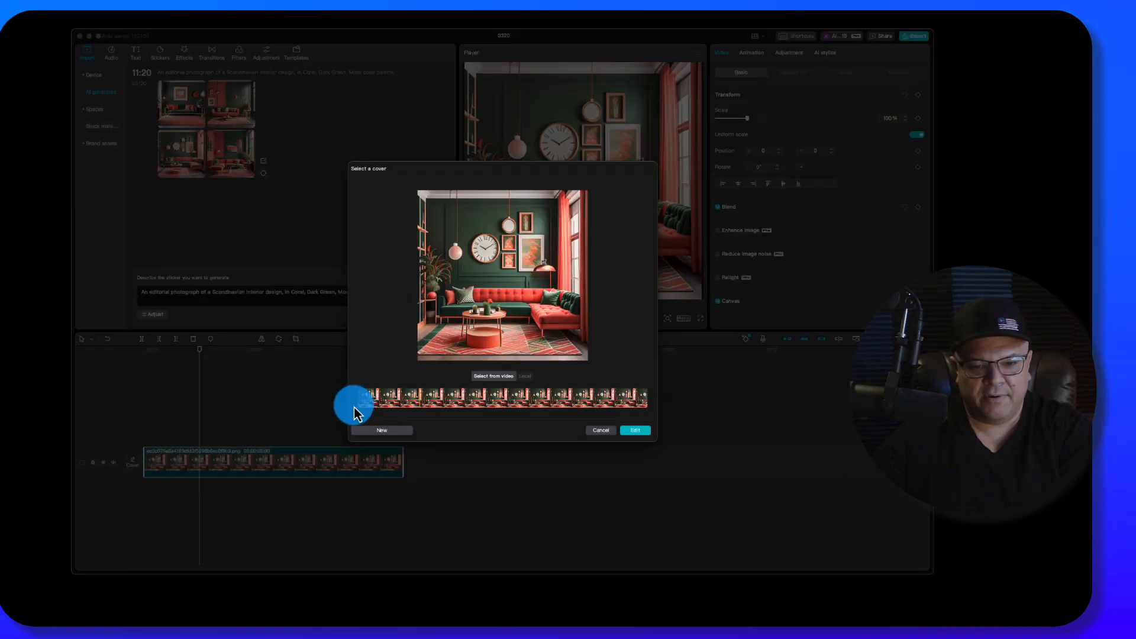
{"action": "left_click_drag", "start_coordinate": [424, 406], "coordinate": [497, 406]}
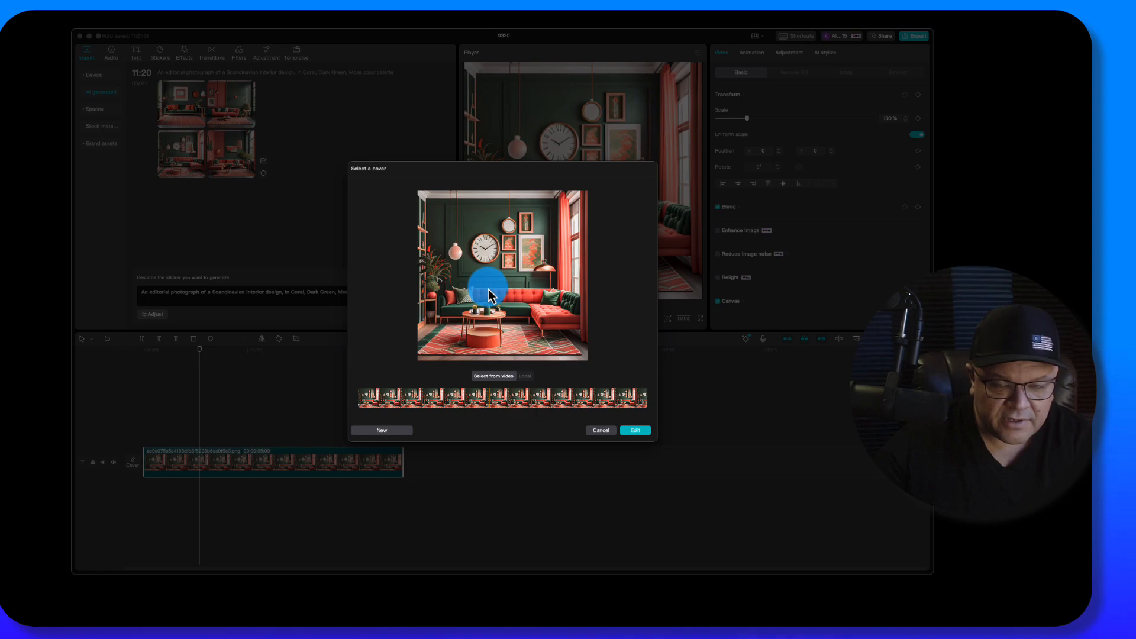
{"action": "left_click", "coordinate": [601, 431]}
- Try the Mexico travel template in a new cover design, and discard the cover
{"action": "left_click", "coordinate": [151, 350]}
{"action": "left_click", "coordinate": [133, 467]}
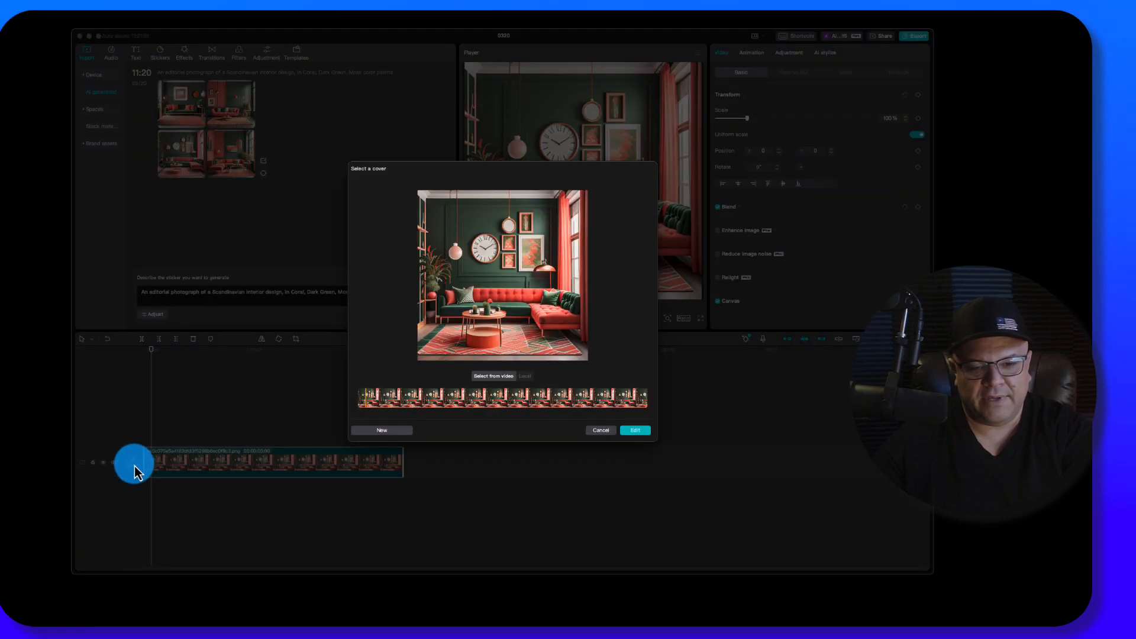
{"action": "left_click", "coordinate": [385, 434]}
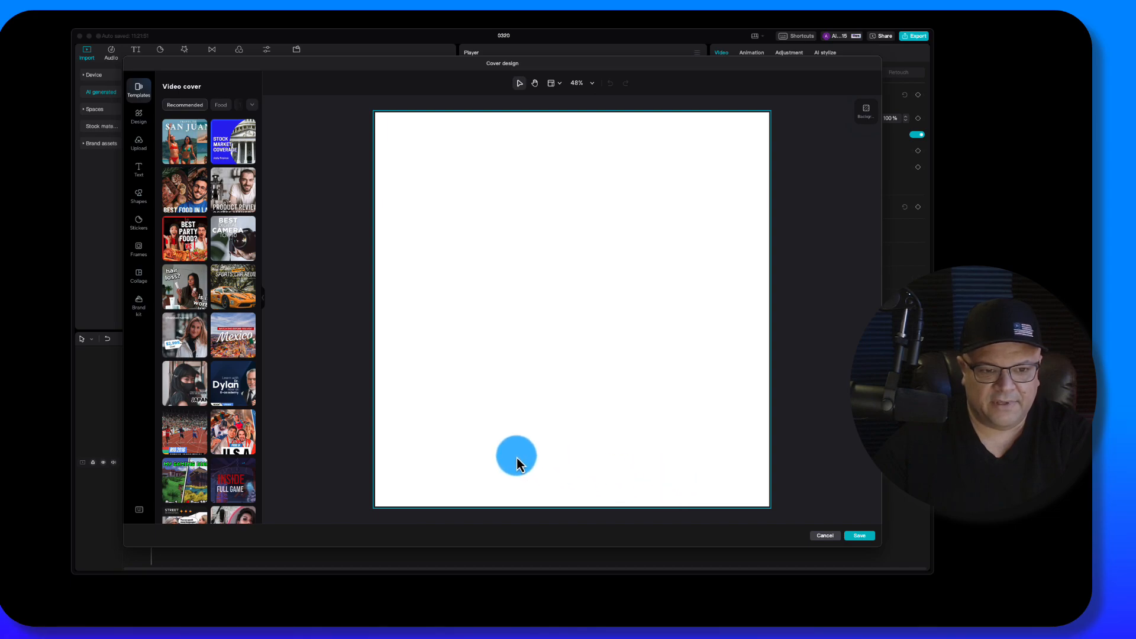
{"action": "left_click", "coordinate": [234, 345]}
{"action": "left_click", "coordinate": [645, 328]}
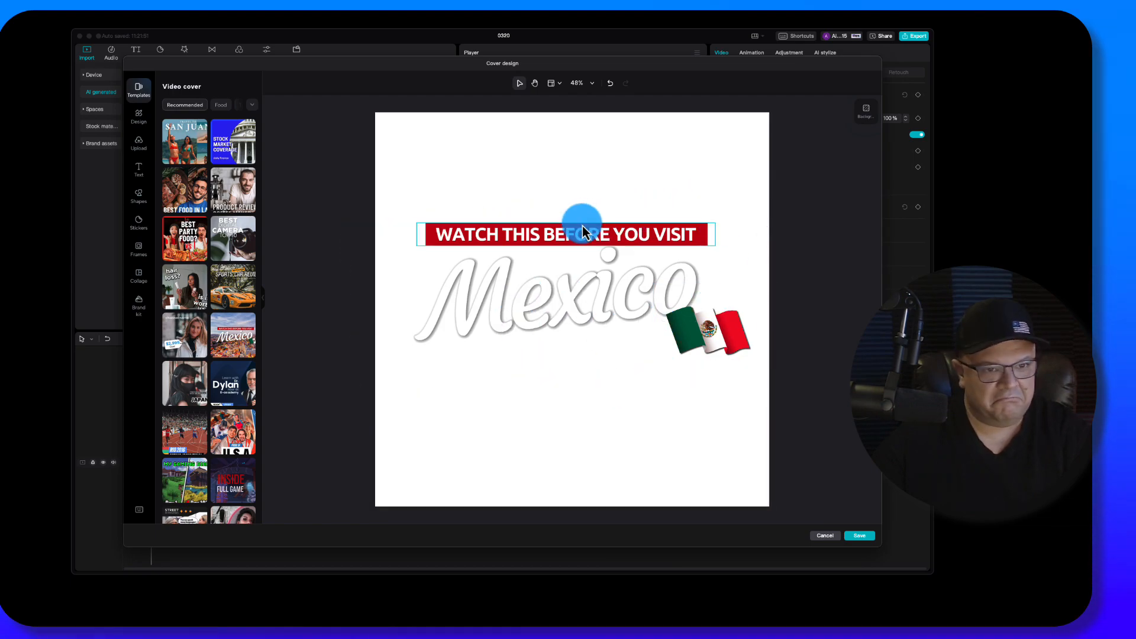
{"action": "left_click", "coordinate": [825, 535]}
{"action": "left_click", "coordinate": [569, 323]}
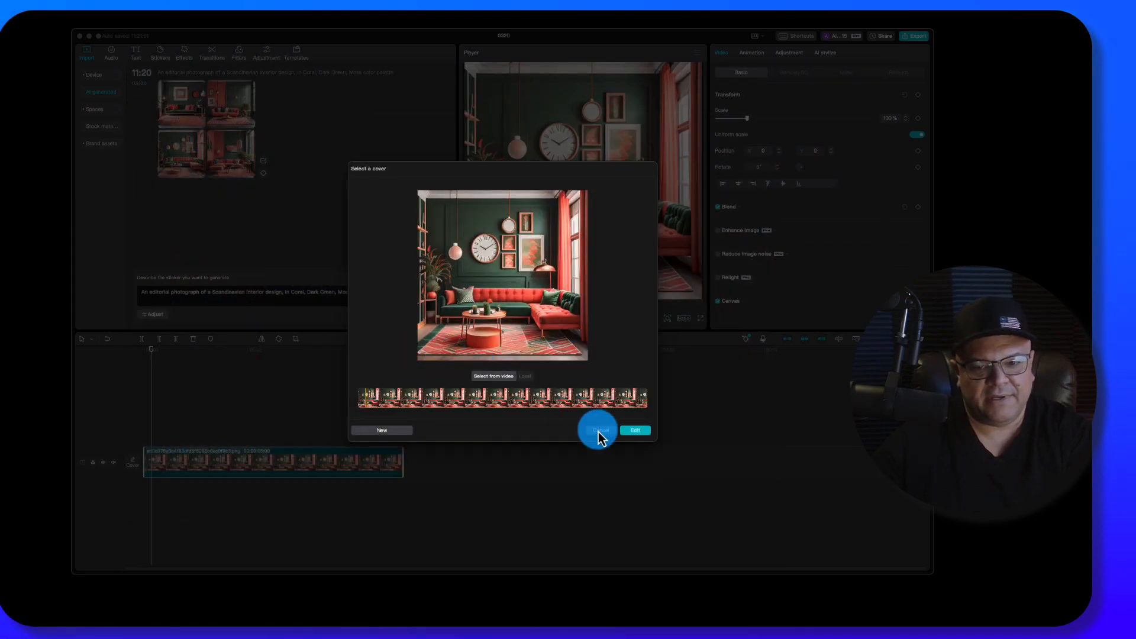
{"action": "left_click", "coordinate": [602, 433]}
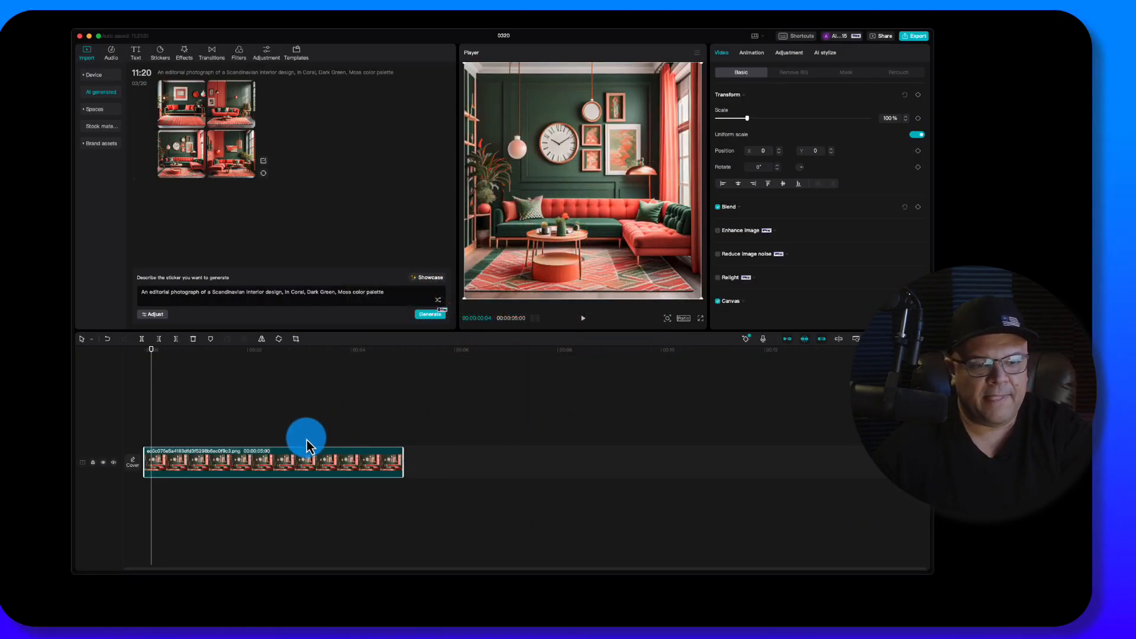
- Browse the stock material library and preview the green-screen Subscribe video
{"action": "left_click", "coordinate": [97, 127]}
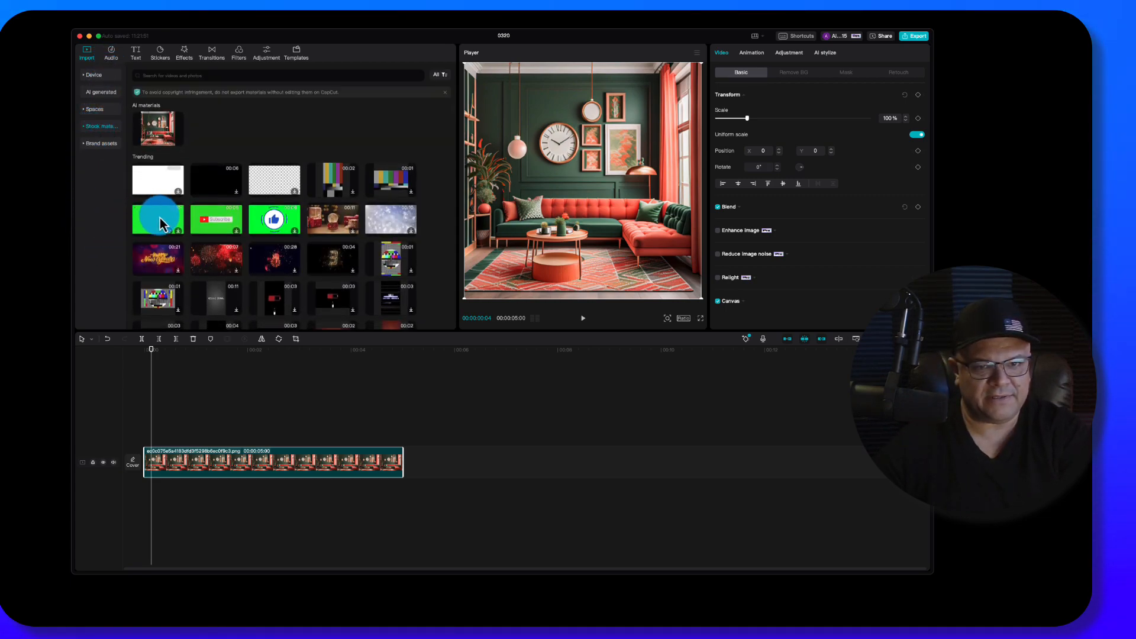
{"action": "scroll", "coordinate": [159, 224], "scroll_direction": "down", "scroll_amount": 3}
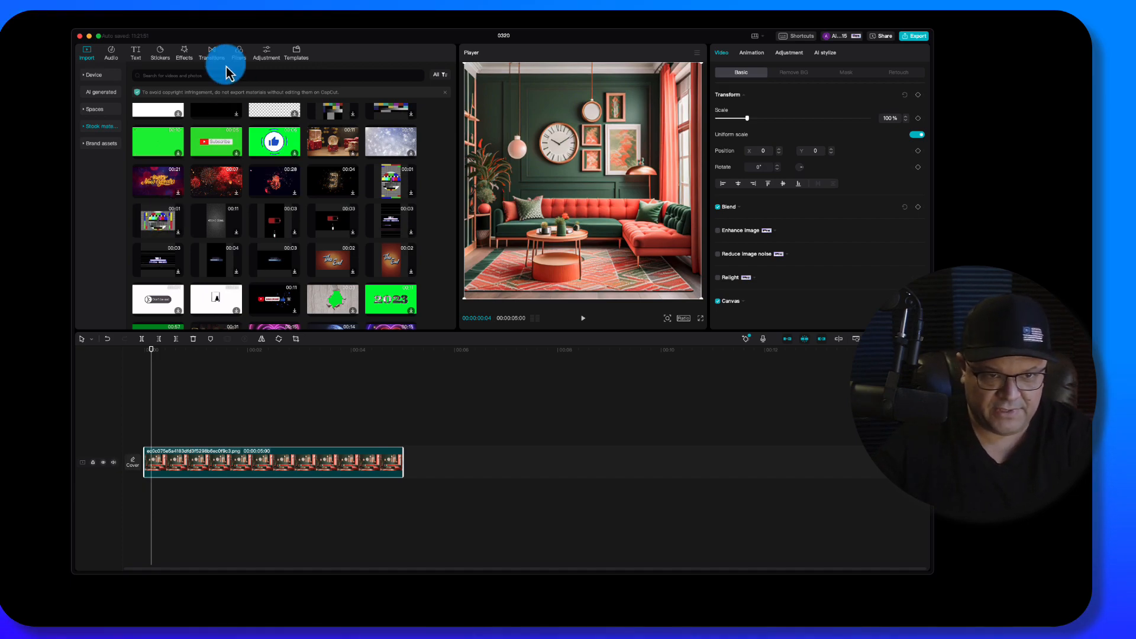
{"action": "left_click", "coordinate": [204, 146]}
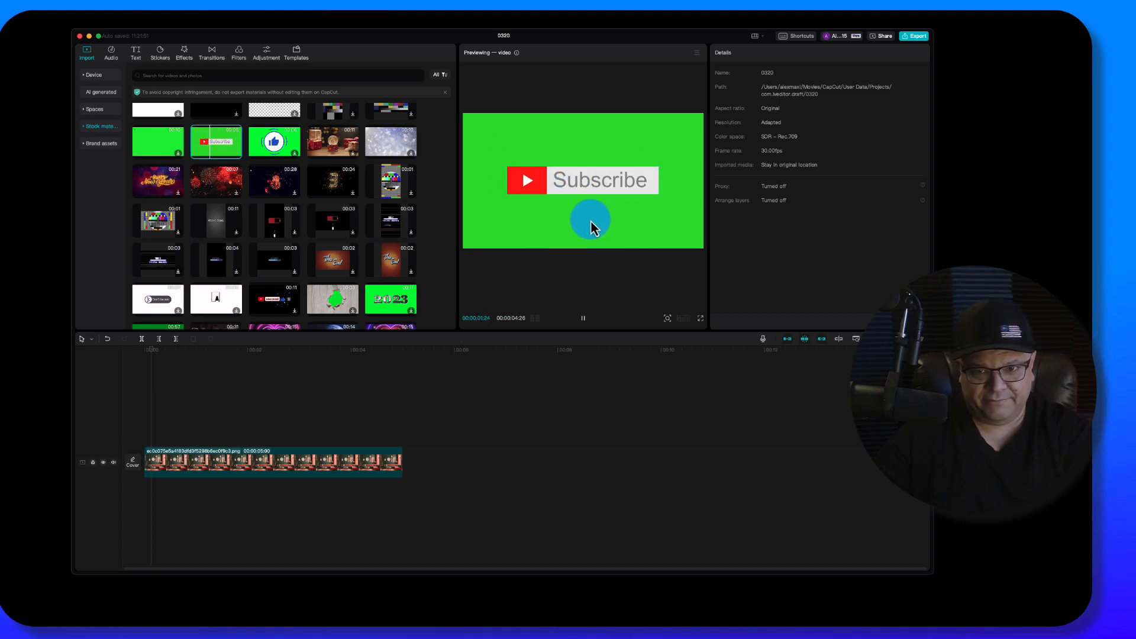
{"action": "left_click", "coordinate": [577, 323]}
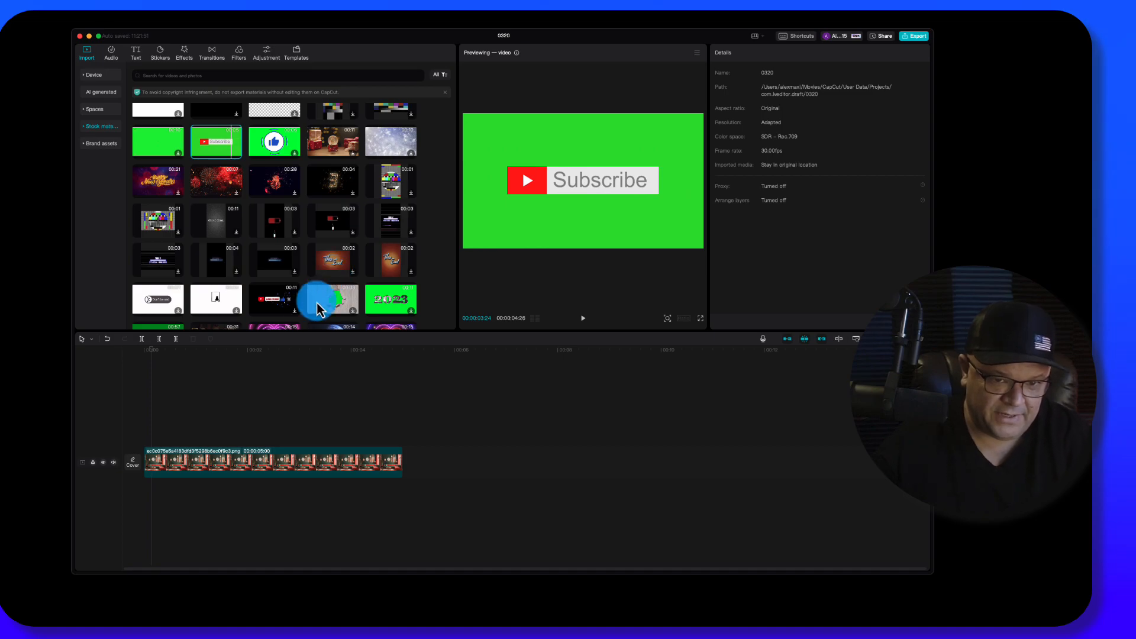
{"action": "scroll", "coordinate": [308, 308], "scroll_direction": "down", "scroll_amount": 3}
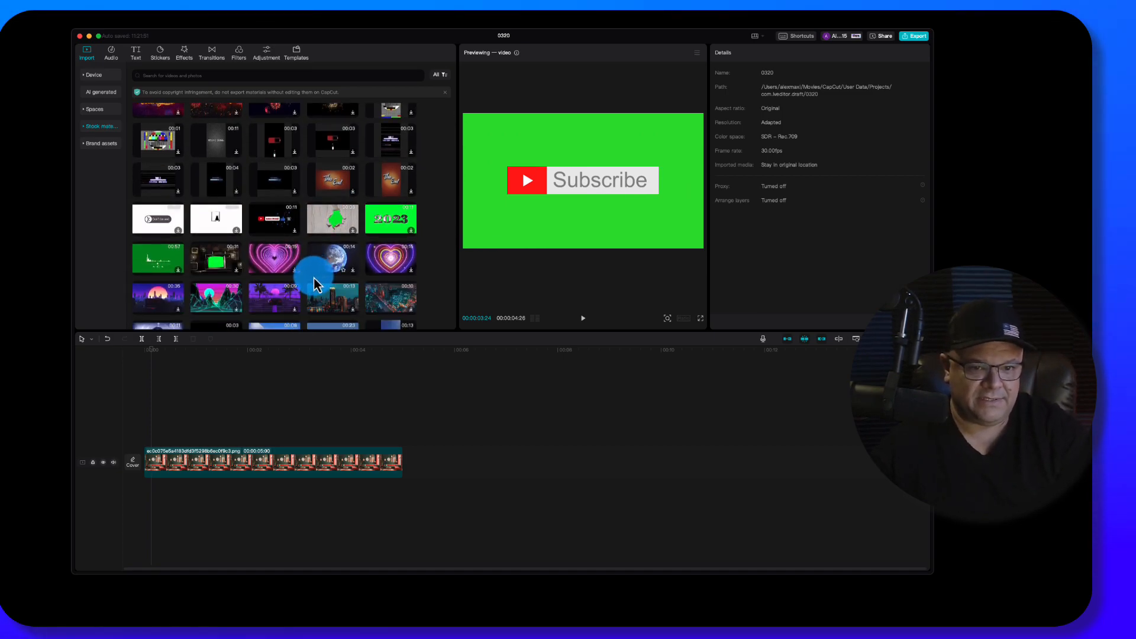
- Look through the stock library's green-screen clips, backgrounds and other video thumbnails
{"action": "scroll", "coordinate": [255, 277], "scroll_direction": "down", "scroll_amount": 3}
{"action": "scroll", "coordinate": [286, 258], "scroll_direction": "down", "scroll_amount": 15}
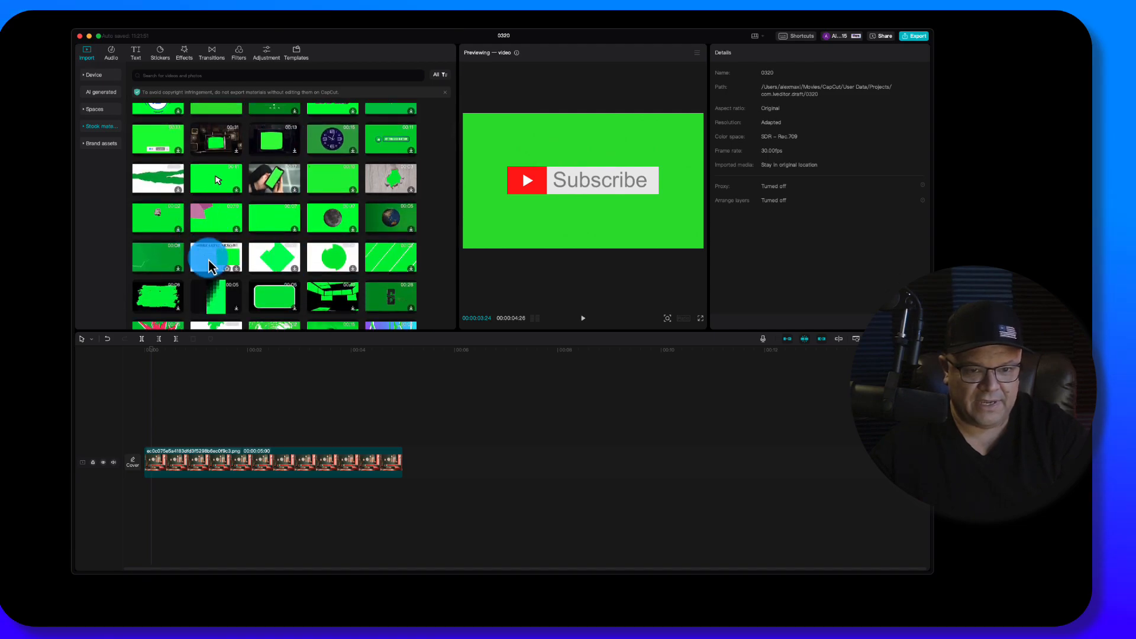
{"action": "scroll", "coordinate": [266, 252], "scroll_direction": "down", "scroll_amount": 5}
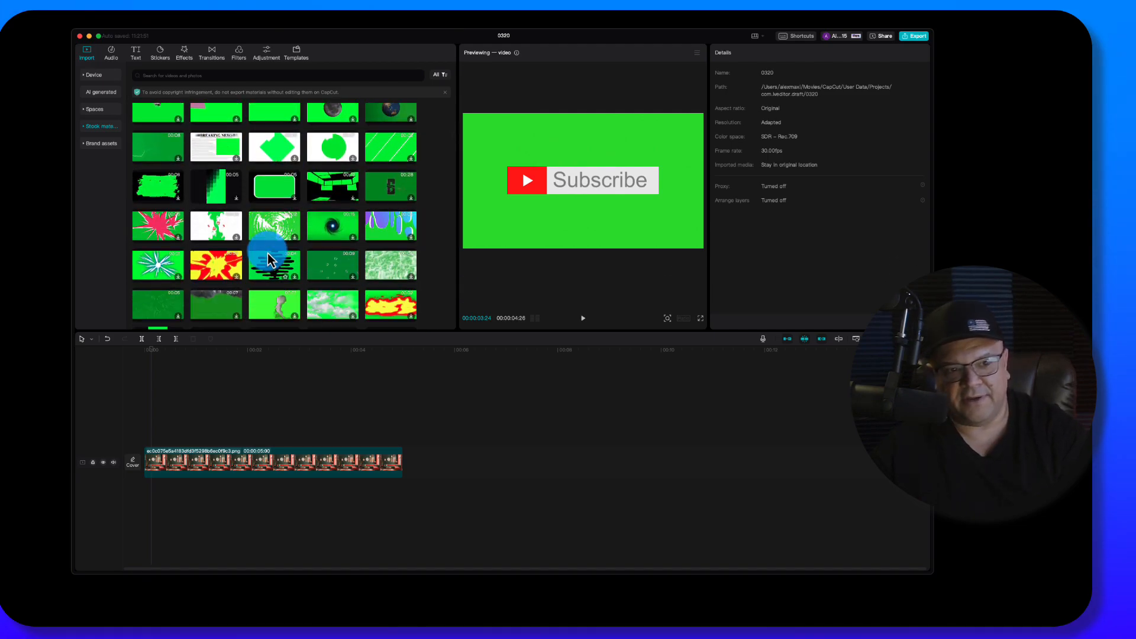
{"action": "scroll", "coordinate": [267, 253], "scroll_direction": "down", "scroll_amount": 3}
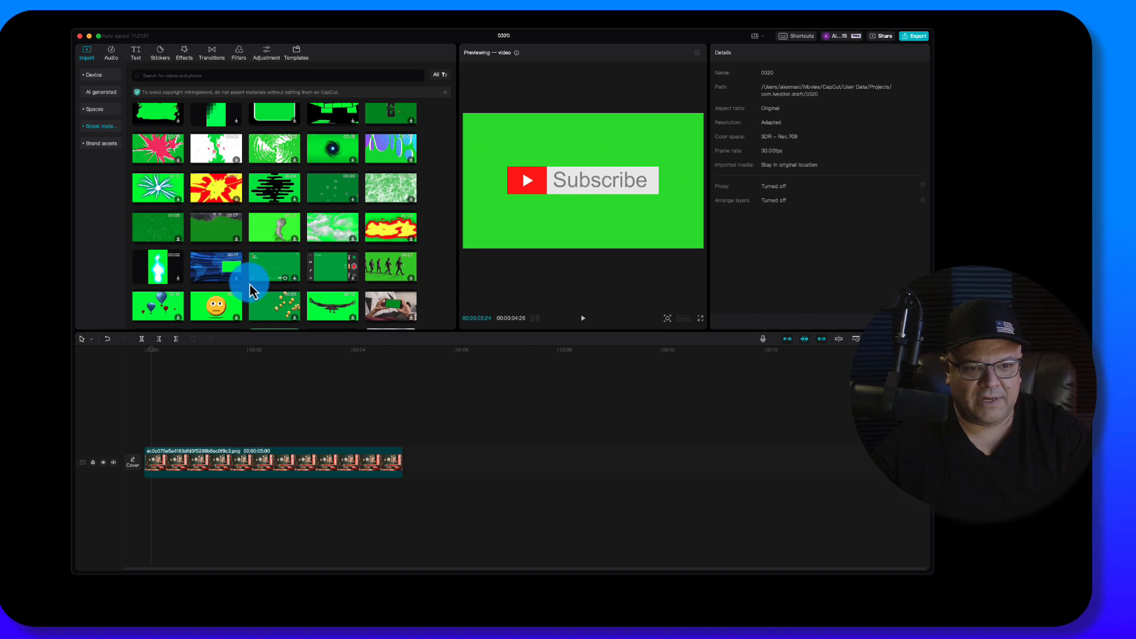
{"action": "scroll", "coordinate": [250, 285], "scroll_direction": "down", "scroll_amount": 10}
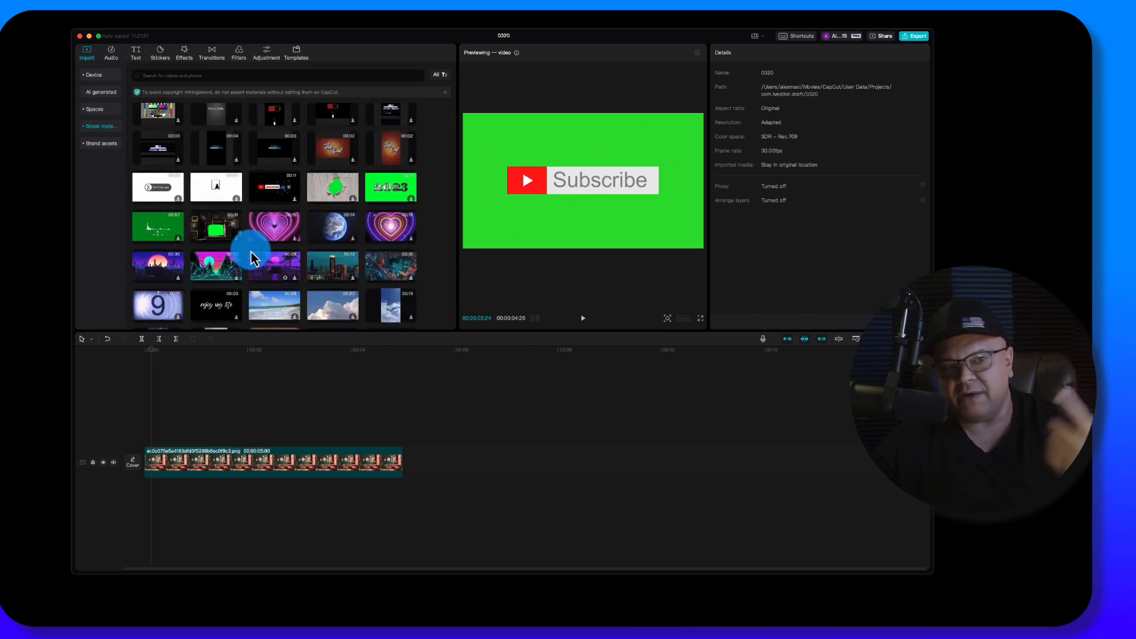
{"action": "scroll", "coordinate": [251, 259], "scroll_direction": "up", "scroll_amount": 5}
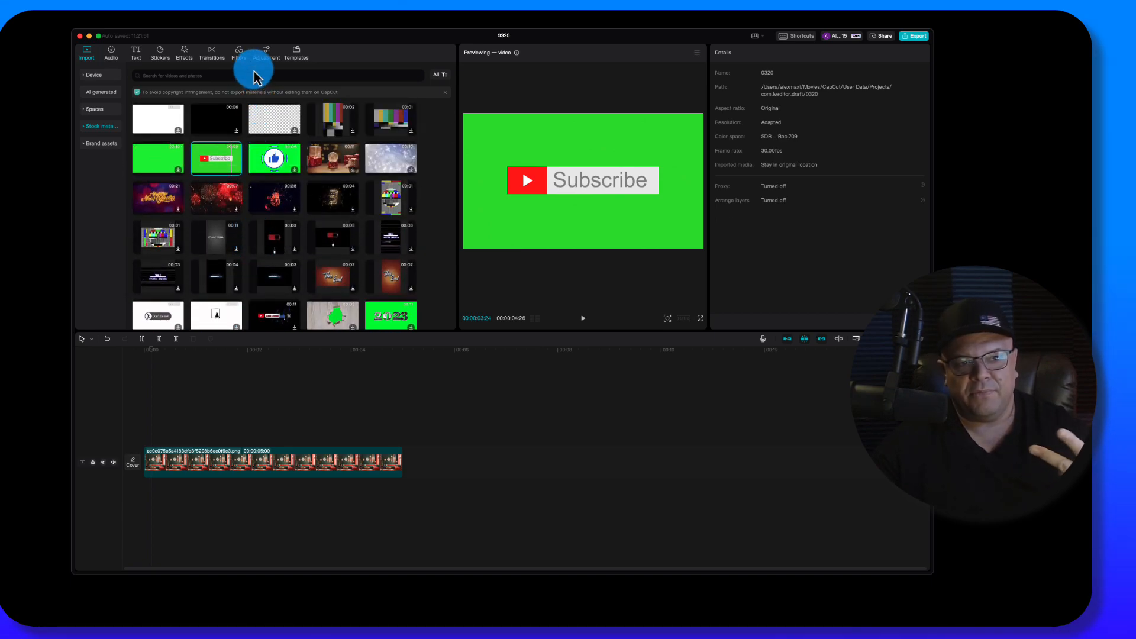
{"action": "scroll", "coordinate": [295, 258], "scroll_direction": "down", "scroll_amount": 5}
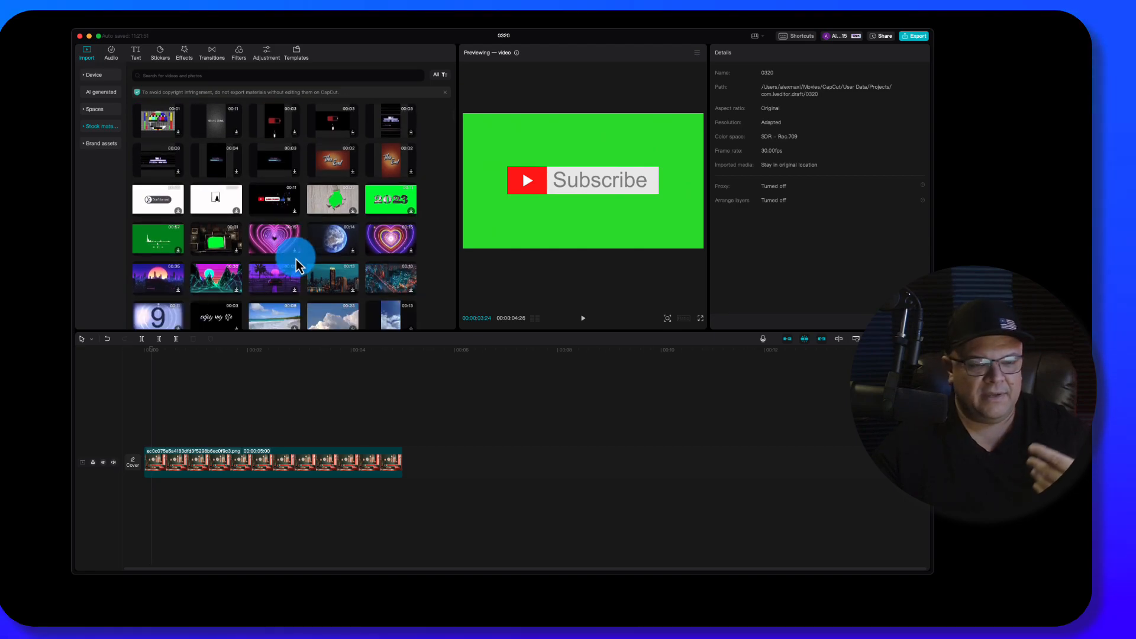
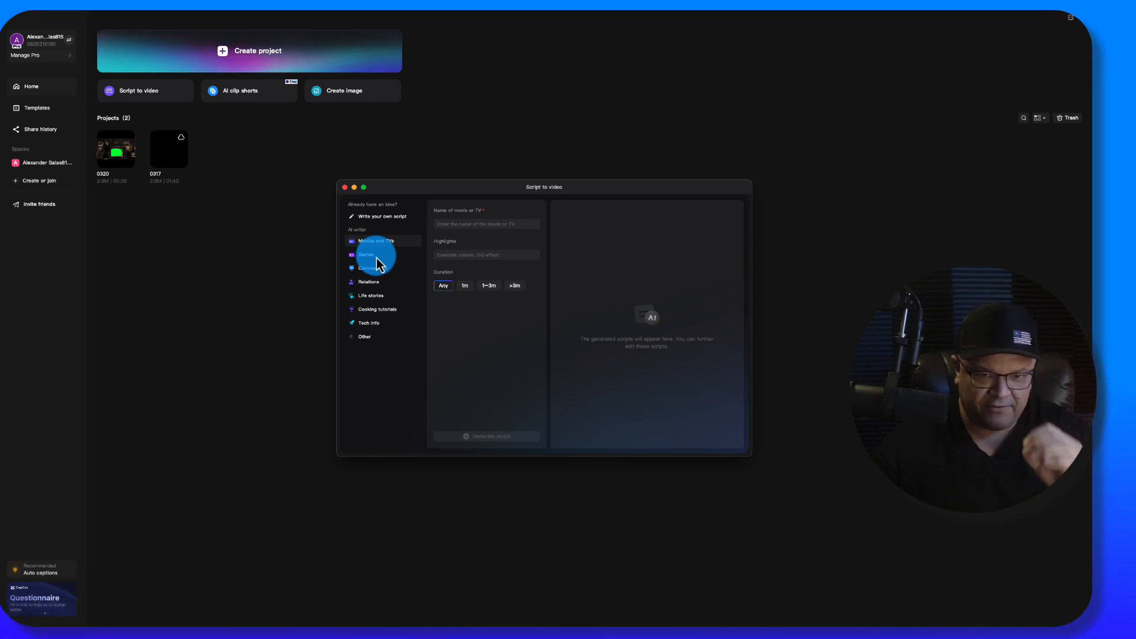
- Write a custom Script to video script reading "Hello, welcome to the course" and set its voice to Fussy male
{"action": "left_click", "coordinate": [376, 257]}
{"action": "left_click", "coordinate": [485, 227]}
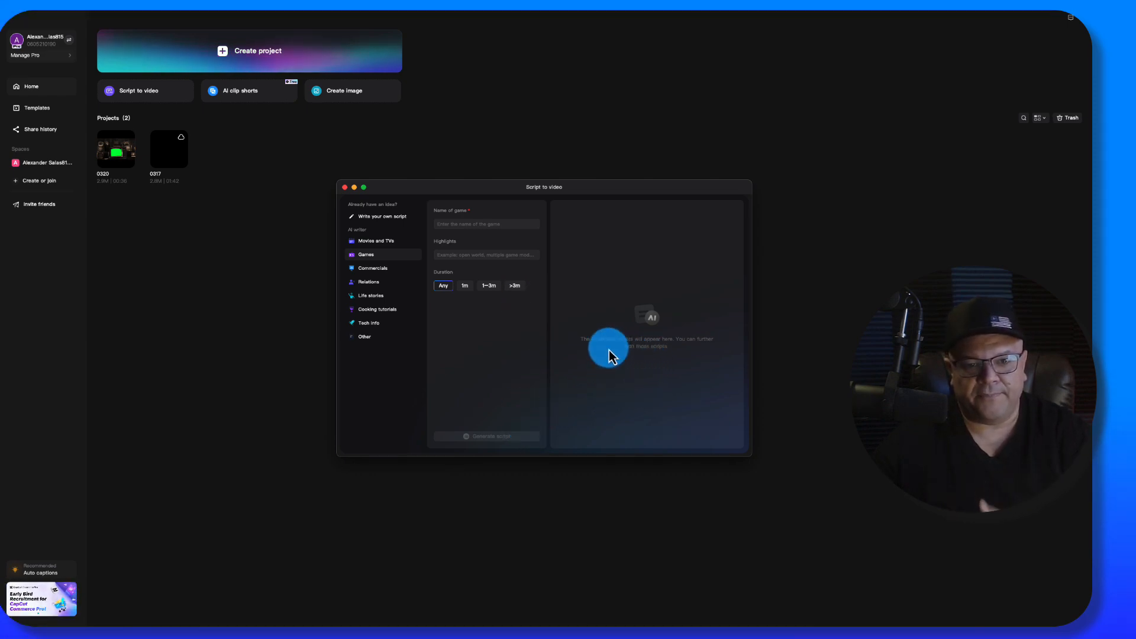
{"action": "left_click", "coordinate": [384, 217]}
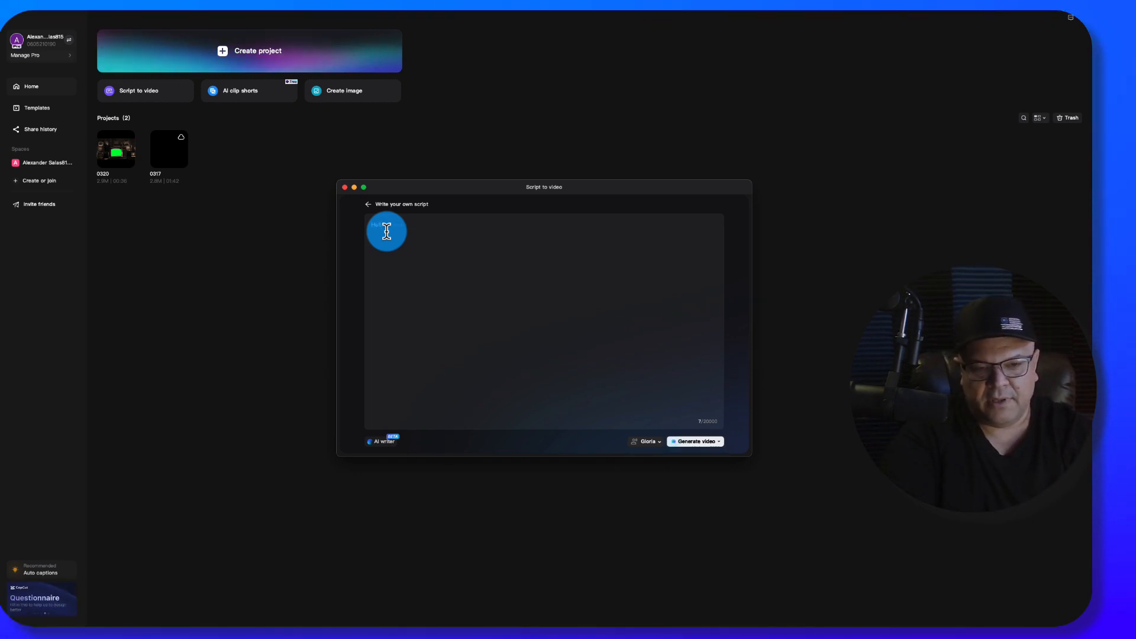
{"action": "key", "text": "BackSpace"}
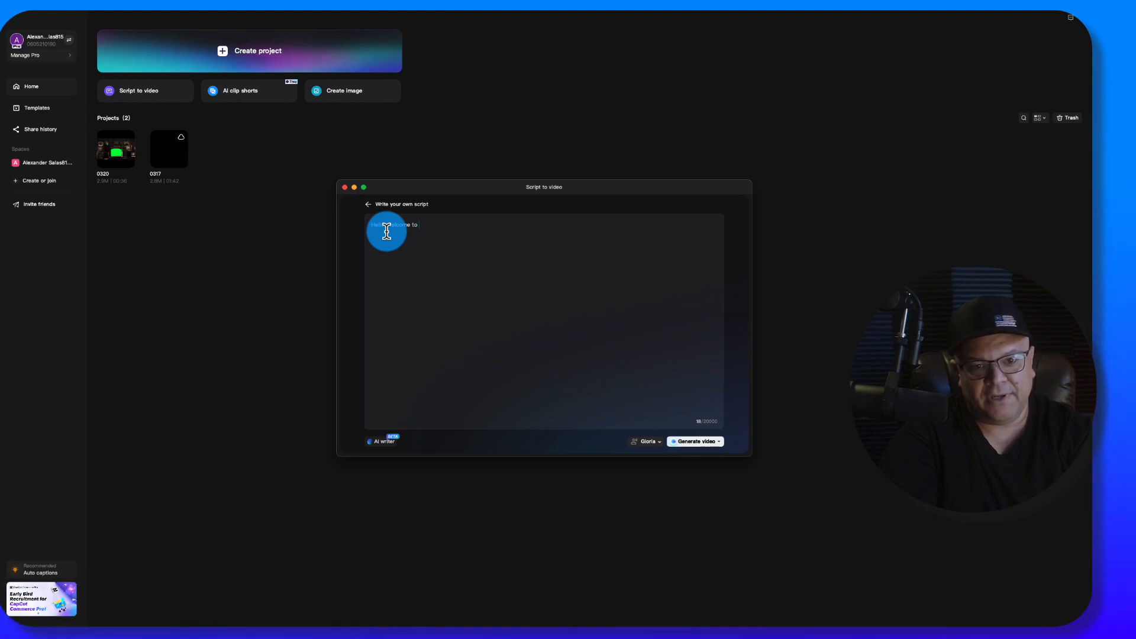
{"action": "type", "text": "the course"}
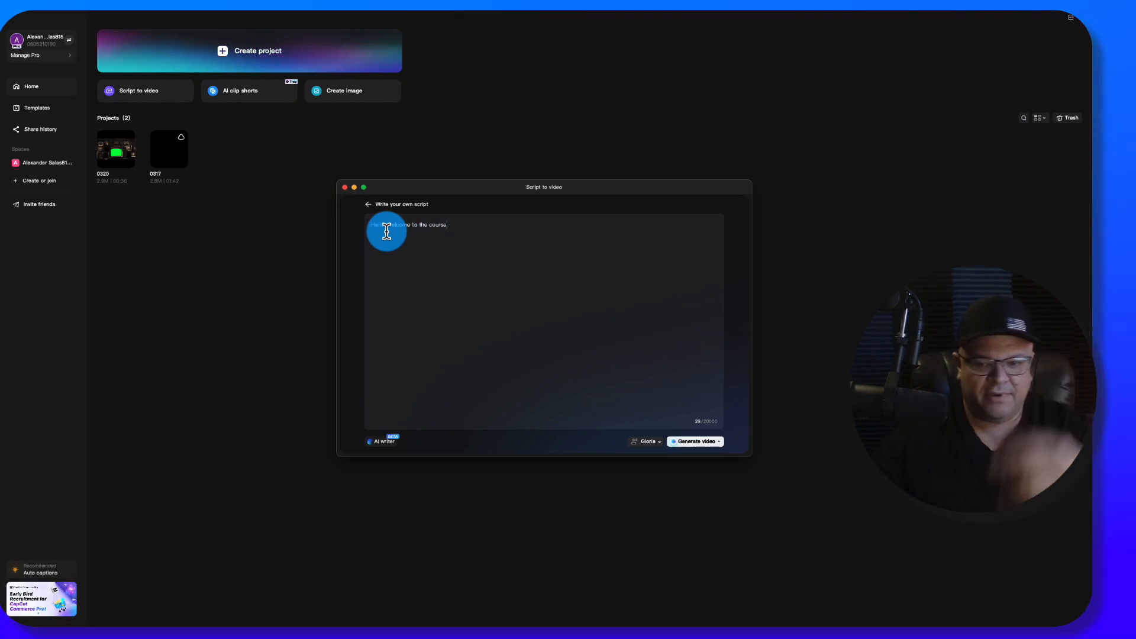
{"action": "left_click", "coordinate": [656, 443]}
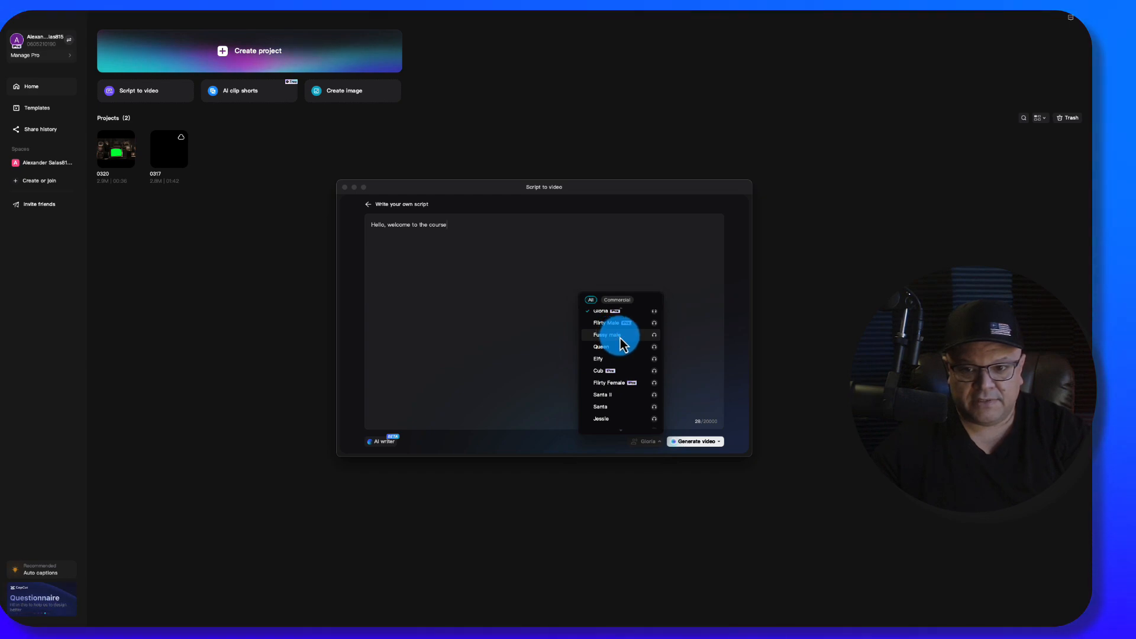
{"action": "left_click", "coordinate": [620, 335]}
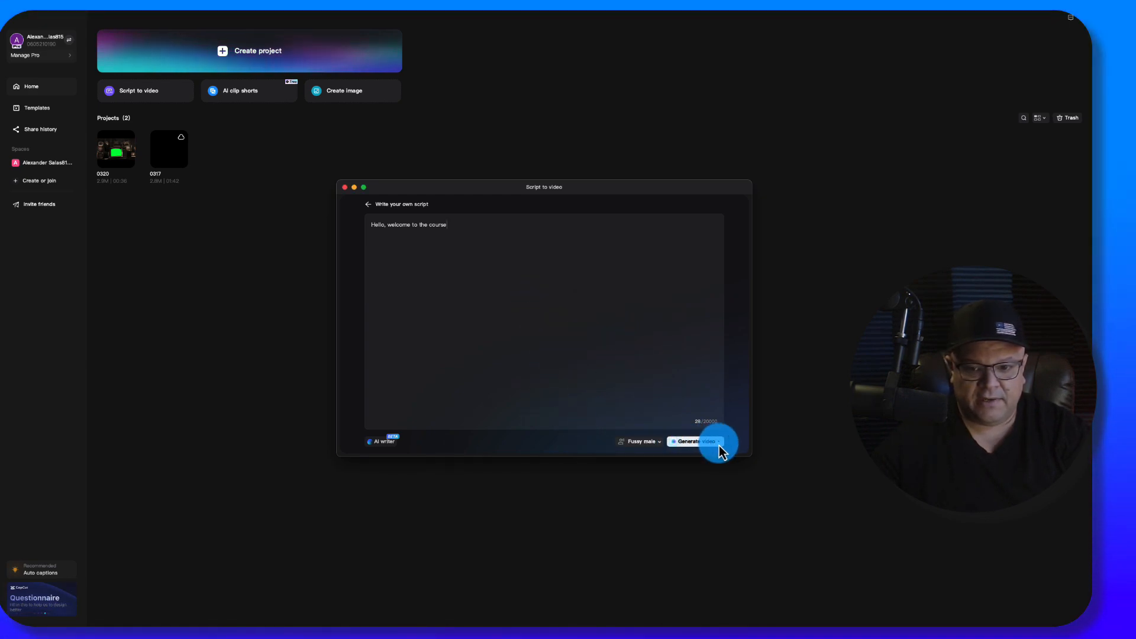
- Look through the available narration voices for the script, and close the Script to video window without generating a video
{"action": "left_click", "coordinate": [651, 442]}
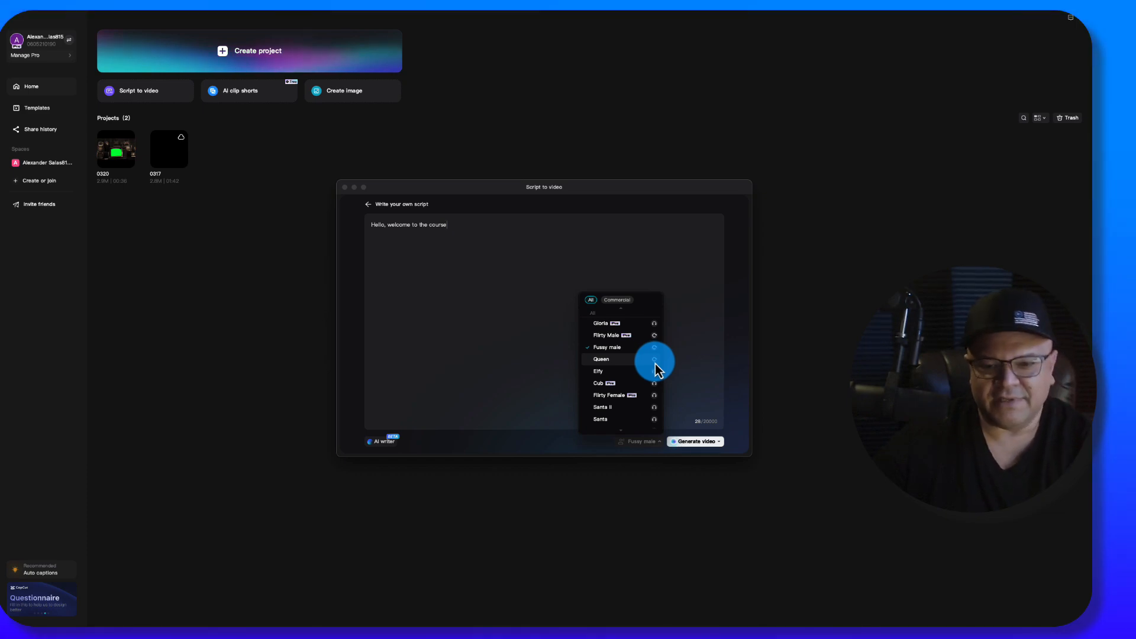
{"action": "scroll", "coordinate": [631, 424], "scroll_direction": "up", "scroll_amount": 1}
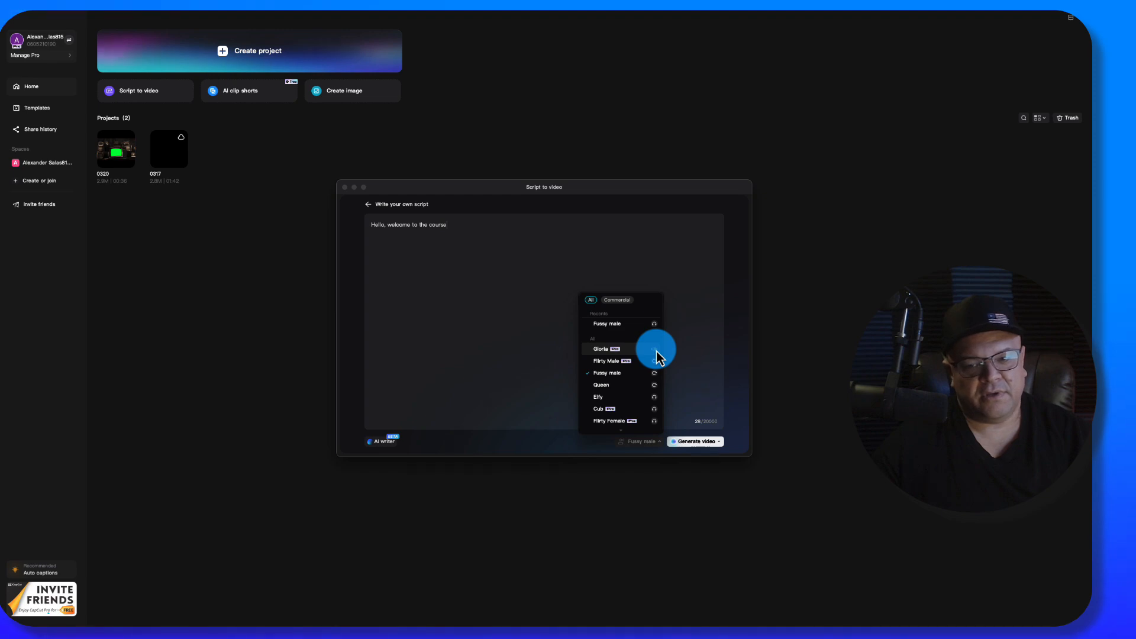
{"action": "scroll", "coordinate": [635, 374], "scroll_direction": "down", "scroll_amount": 2}
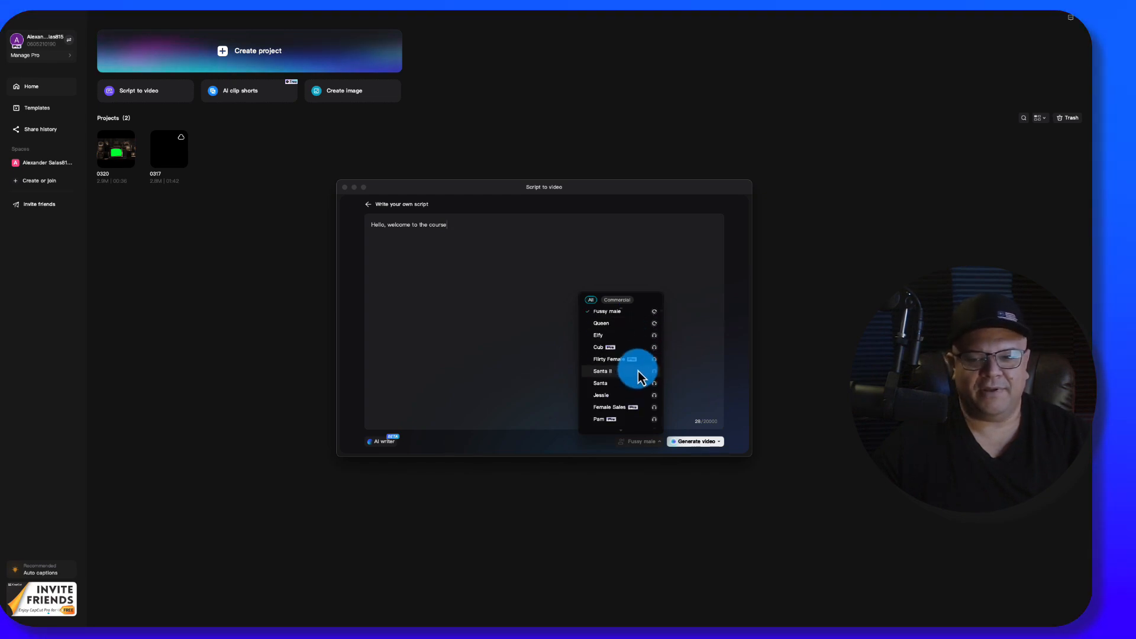
{"action": "scroll", "coordinate": [639, 375], "scroll_direction": "down", "scroll_amount": 3}
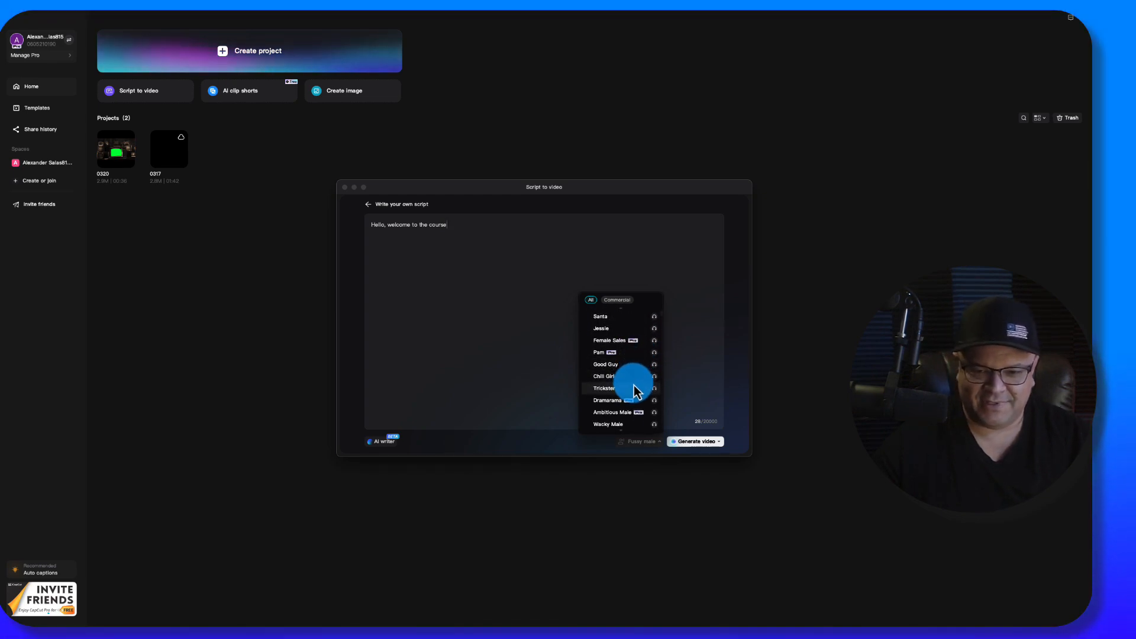
{"action": "scroll", "coordinate": [632, 384], "scroll_direction": "down", "scroll_amount": 1}
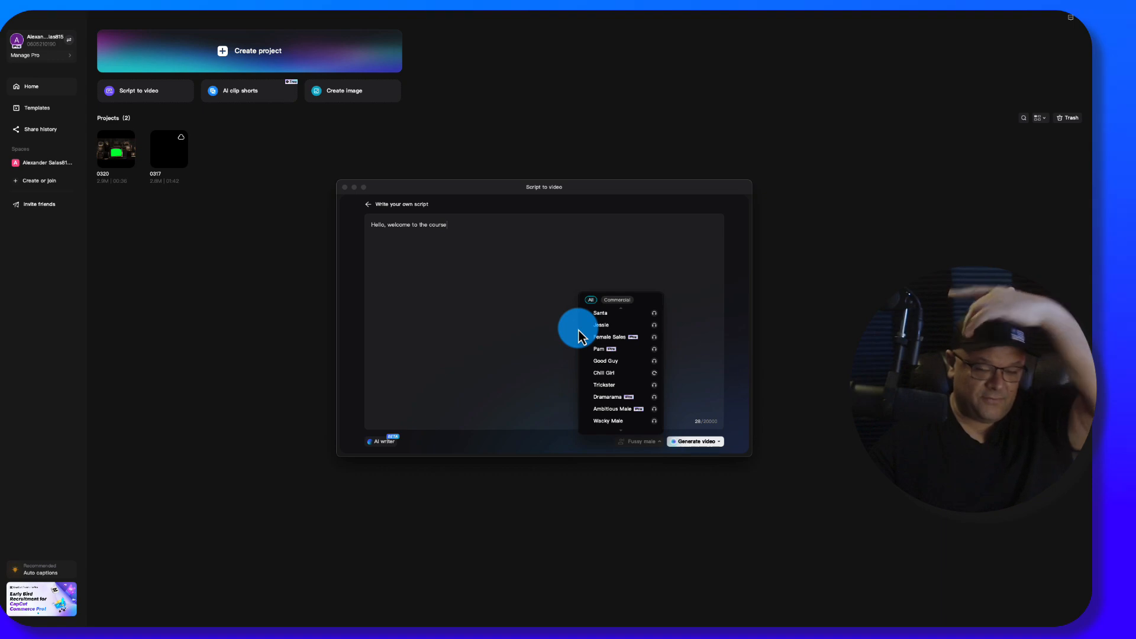
{"action": "left_click", "coordinate": [588, 281]}
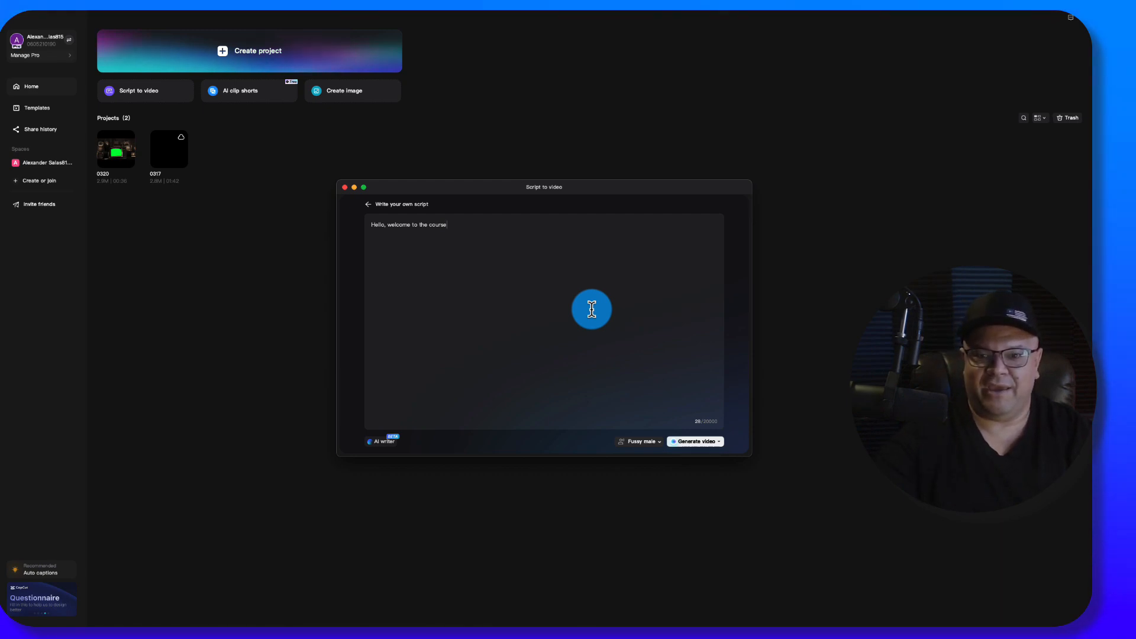
{"action": "left_click", "coordinate": [344, 187]}
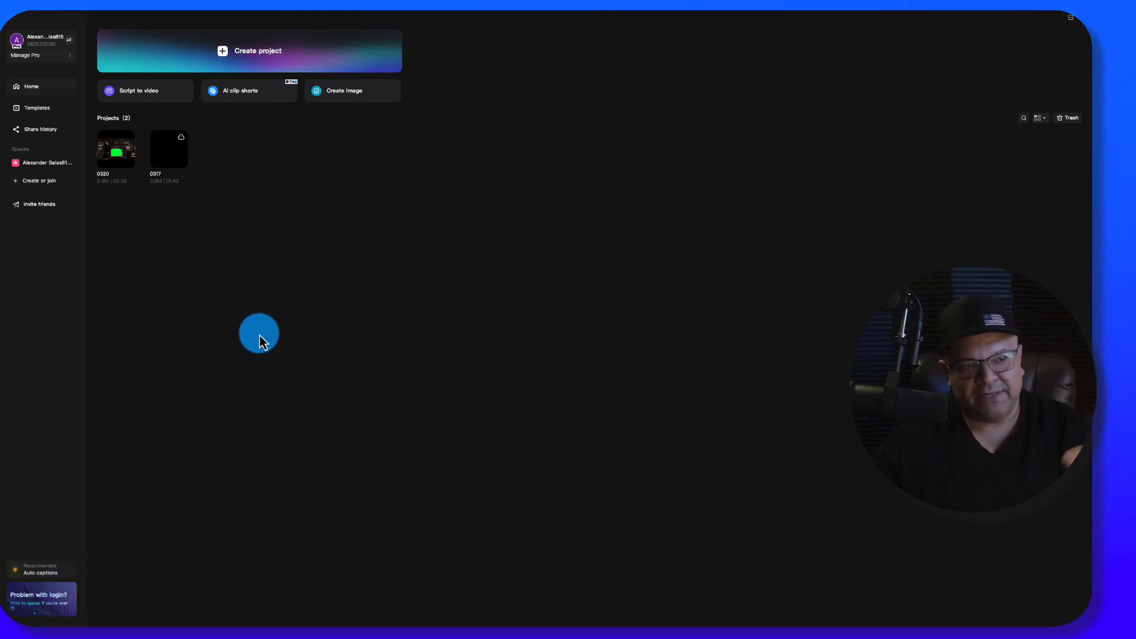
- Close the desktop editor, switch to the CapCut website and view its Products, Solutions, Resources, Business and Download offerings
{"action": "mouse_move", "coordinate": [254, 15]}
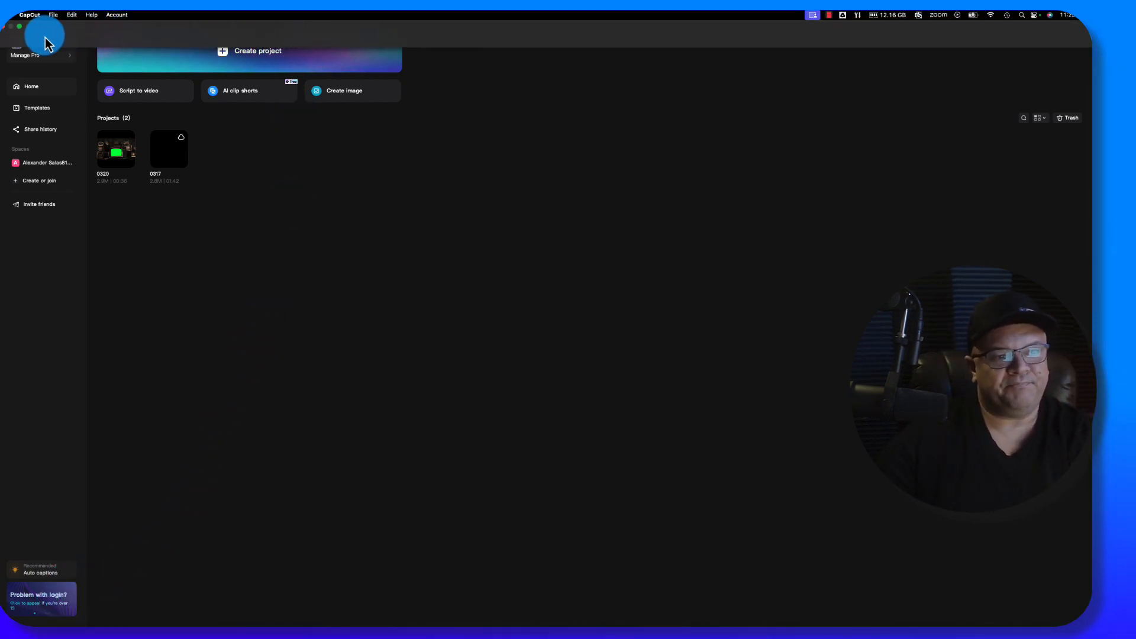
{"action": "left_click", "coordinate": [3, 28]}
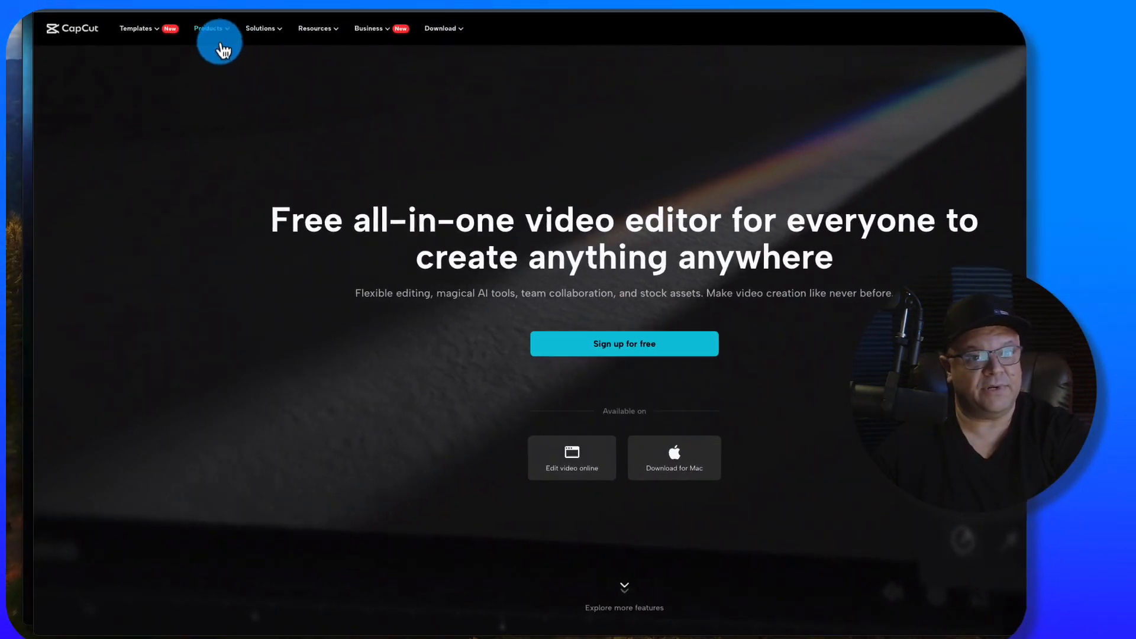
{"action": "mouse_move", "coordinate": [219, 38]}
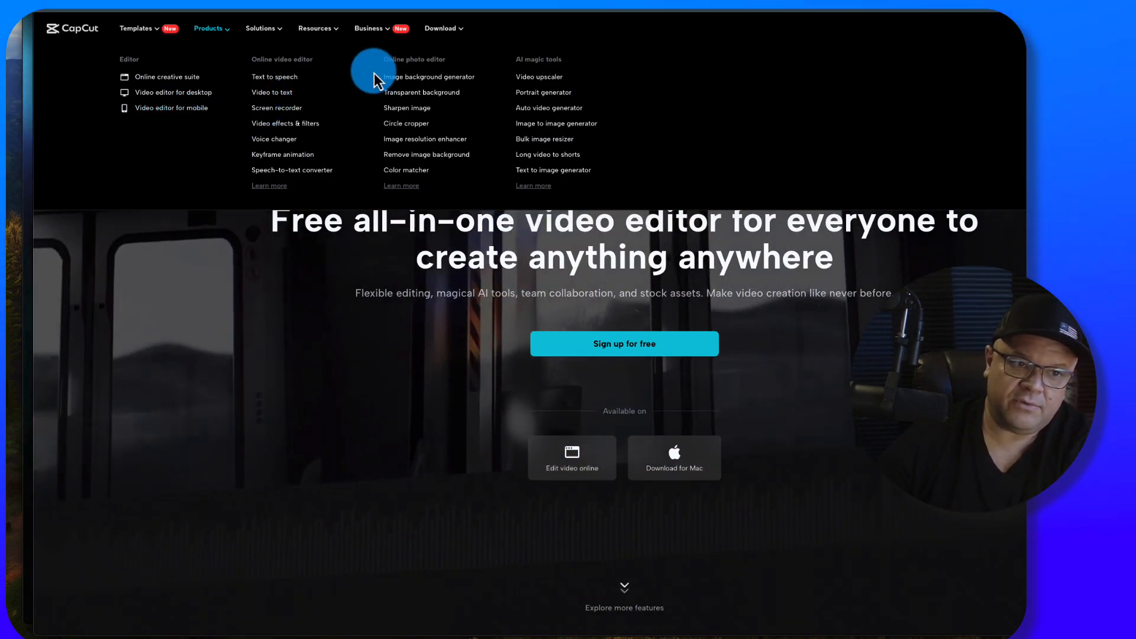
{"action": "mouse_move", "coordinate": [273, 40]}
{"action": "mouse_move", "coordinate": [443, 31]}
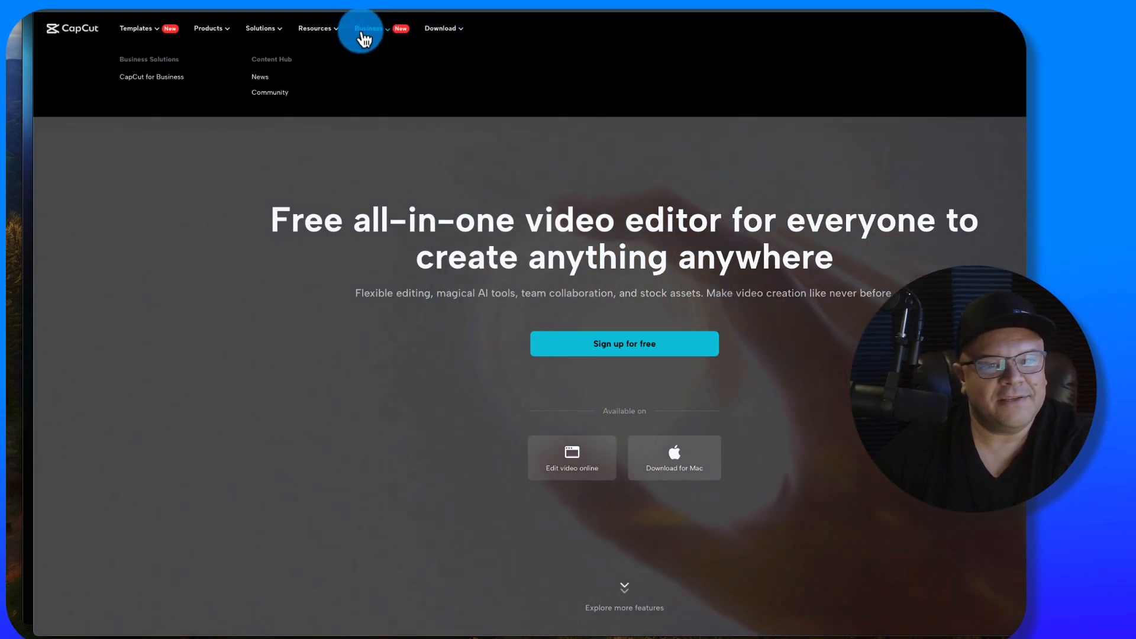
{"action": "mouse_move", "coordinate": [354, 38]}
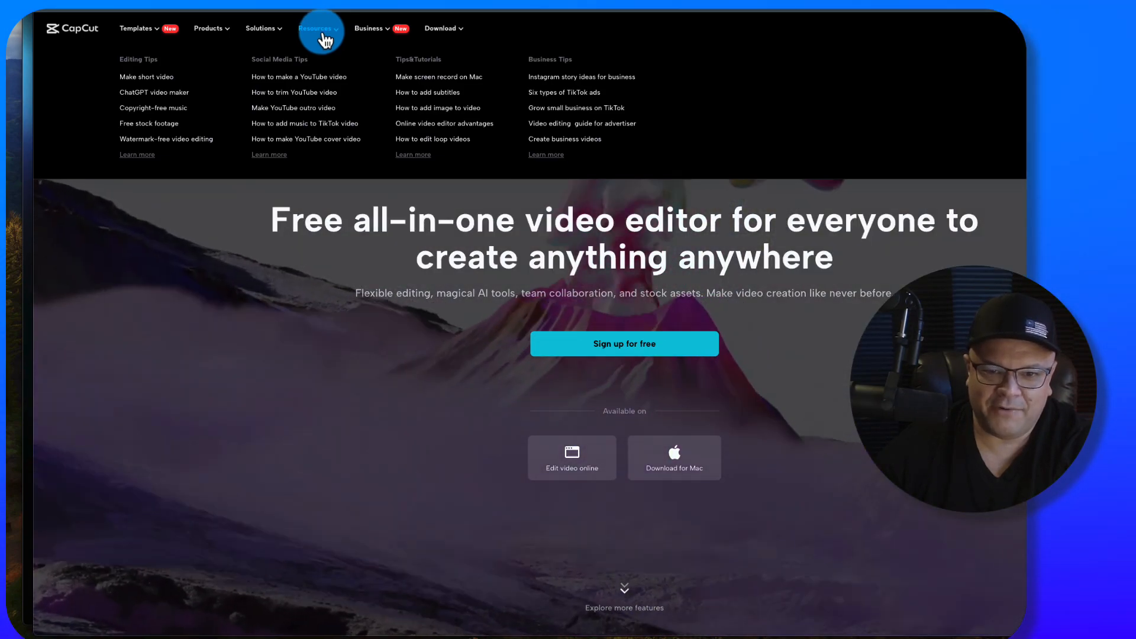
{"action": "mouse_move", "coordinate": [170, 34]}
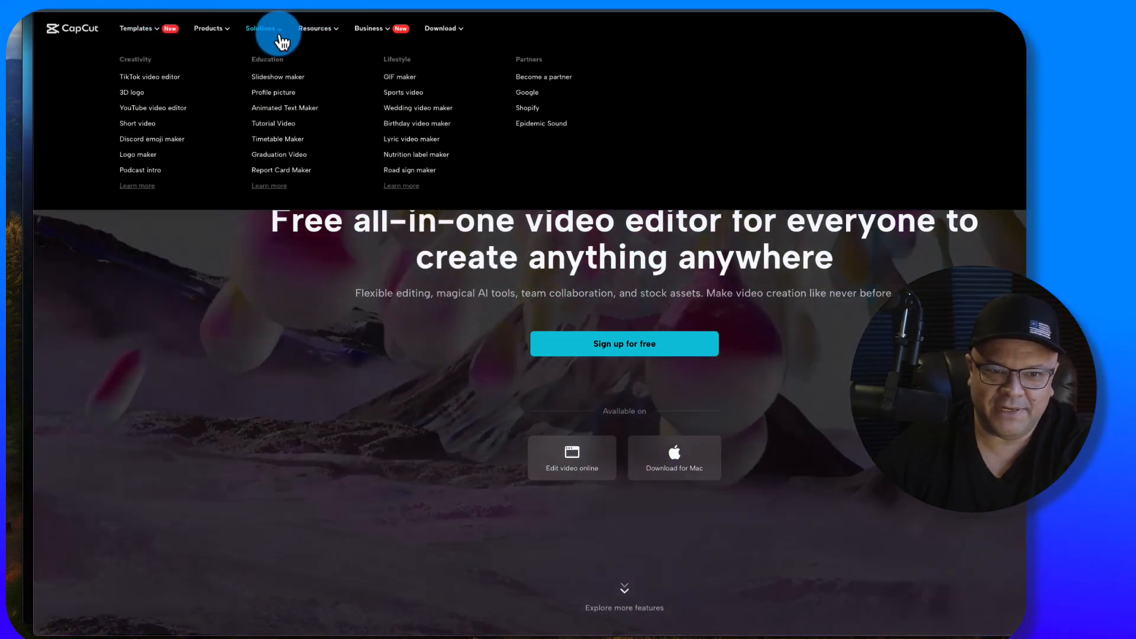
{"action": "mouse_move", "coordinate": [317, 30]}
- Look through the CapCut homepage from the ad templates down to the Remove background feature
{"action": "scroll", "coordinate": [367, 355], "scroll_direction": "down", "scroll_amount": 10}
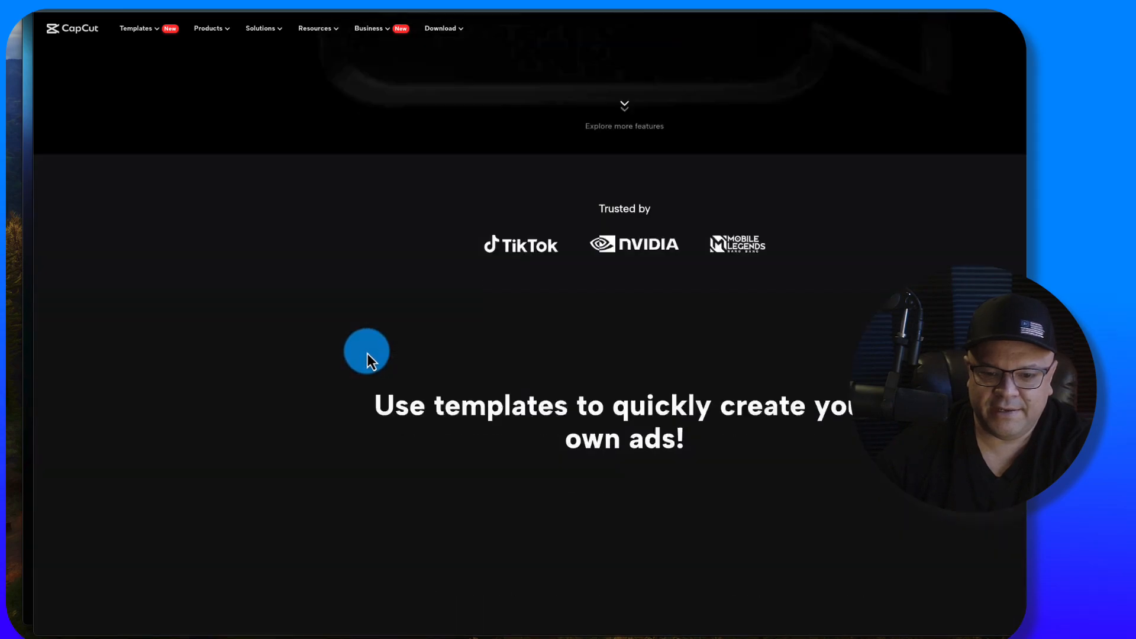
{"action": "scroll", "coordinate": [367, 352], "scroll_direction": "up", "scroll_amount": 12}
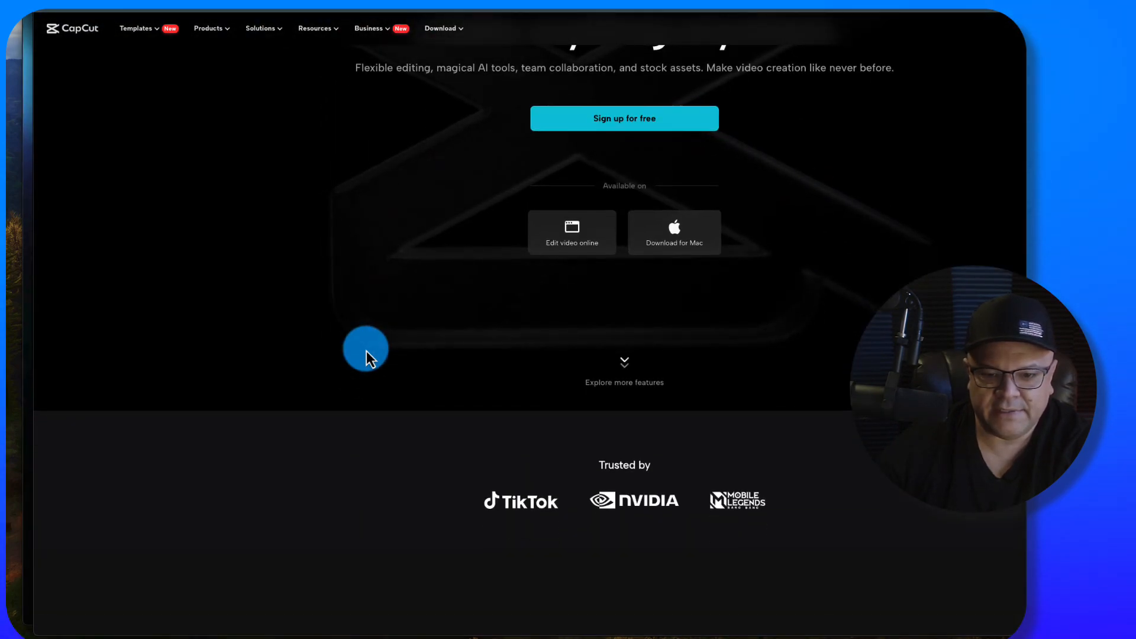
{"action": "scroll", "coordinate": [365, 349], "scroll_direction": "down", "scroll_amount": 7}
{"action": "scroll", "coordinate": [363, 350], "scroll_direction": "up", "scroll_amount": 1}
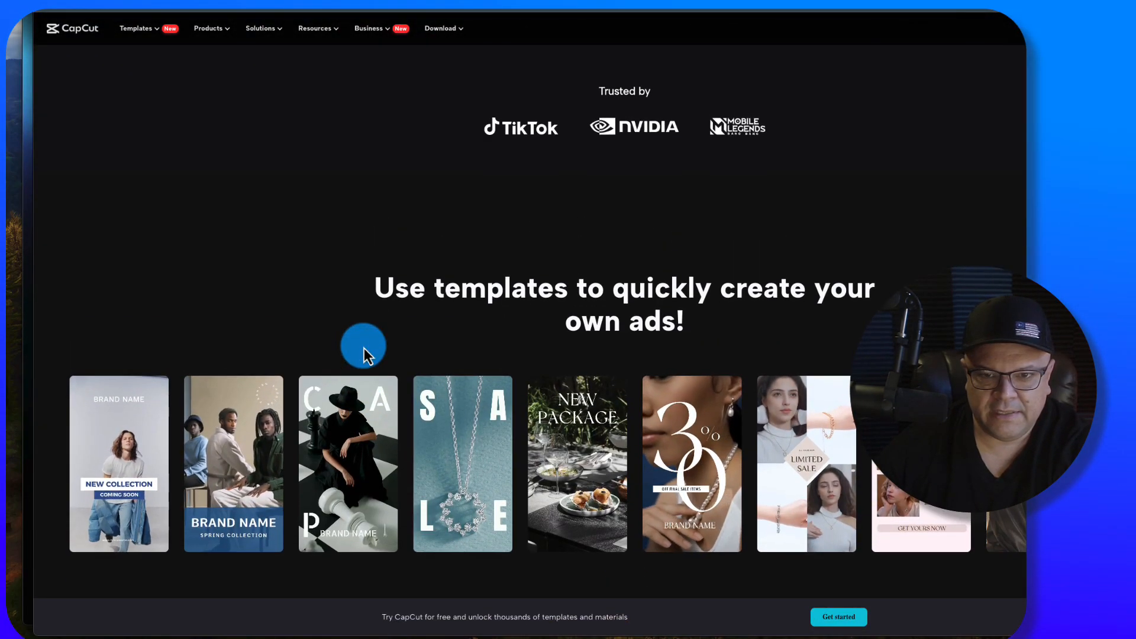
{"action": "scroll", "coordinate": [363, 349], "scroll_direction": "down", "scroll_amount": 10}
{"action": "scroll", "coordinate": [364, 347], "scroll_direction": "down", "scroll_amount": 5}
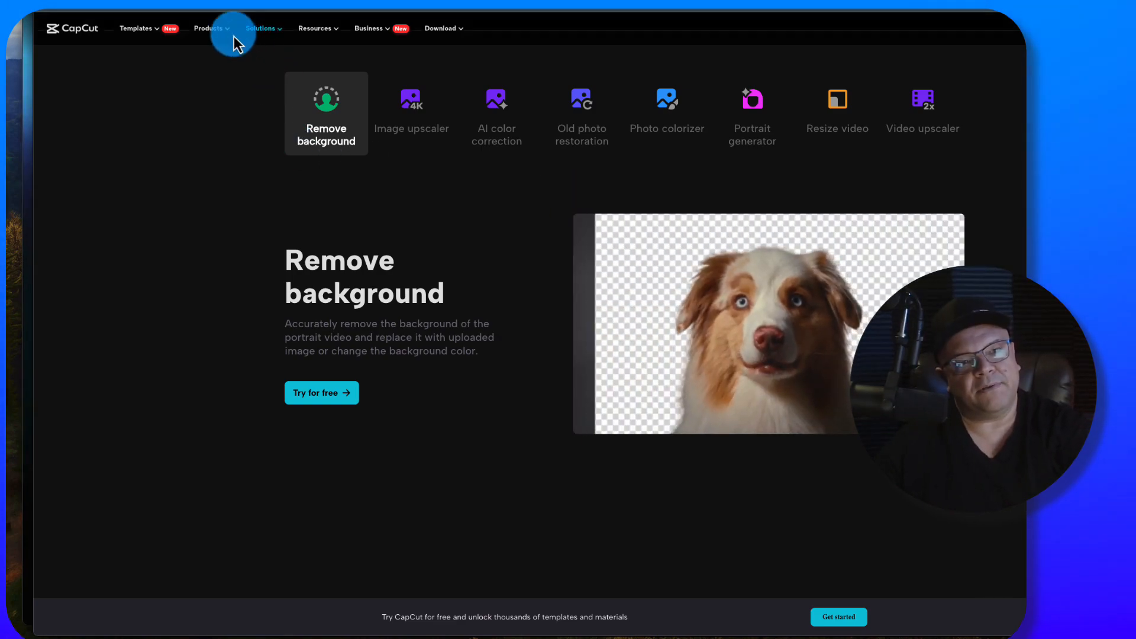
- Review the website's product list, download options, resource topics and solution categories once more
{"action": "mouse_move", "coordinate": [226, 37]}
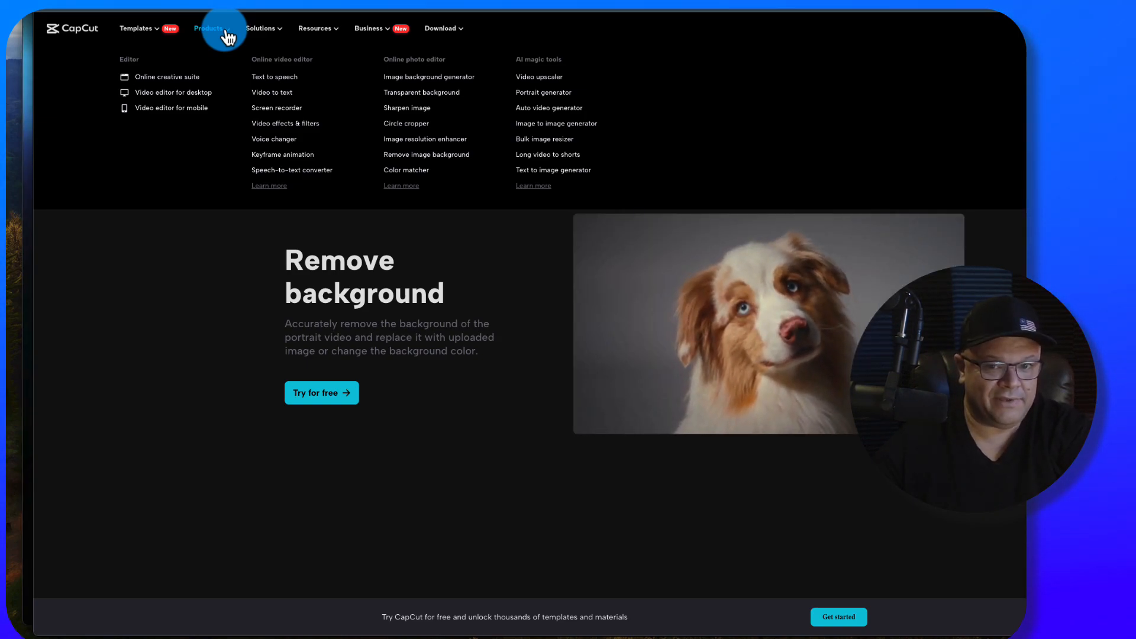
{"action": "mouse_move", "coordinate": [429, 36]}
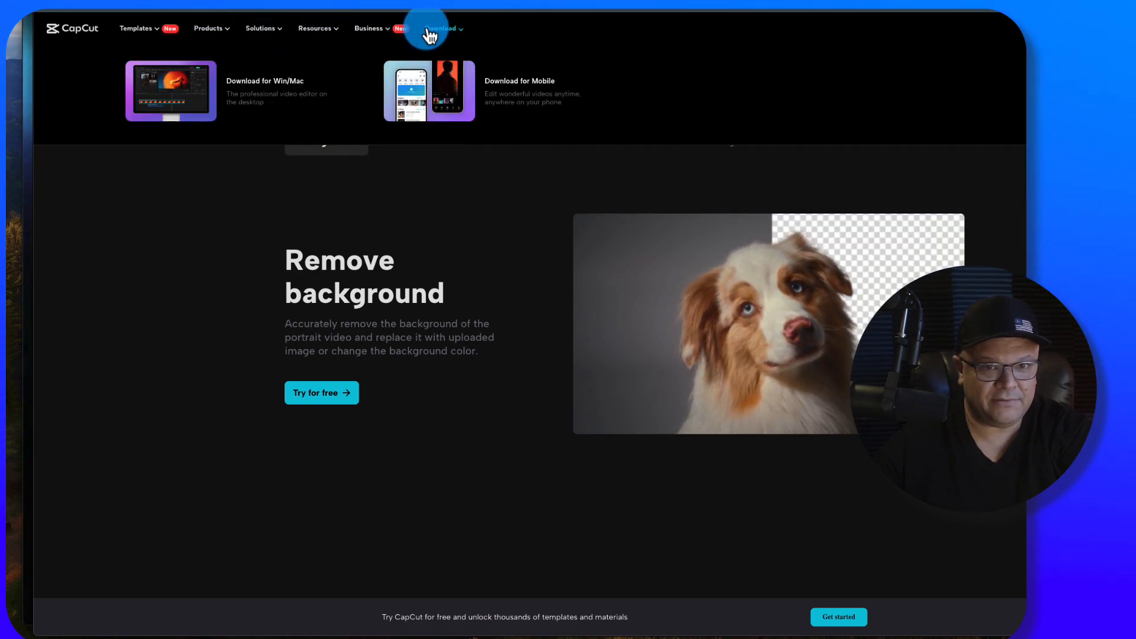
{"action": "mouse_move", "coordinate": [306, 37]}
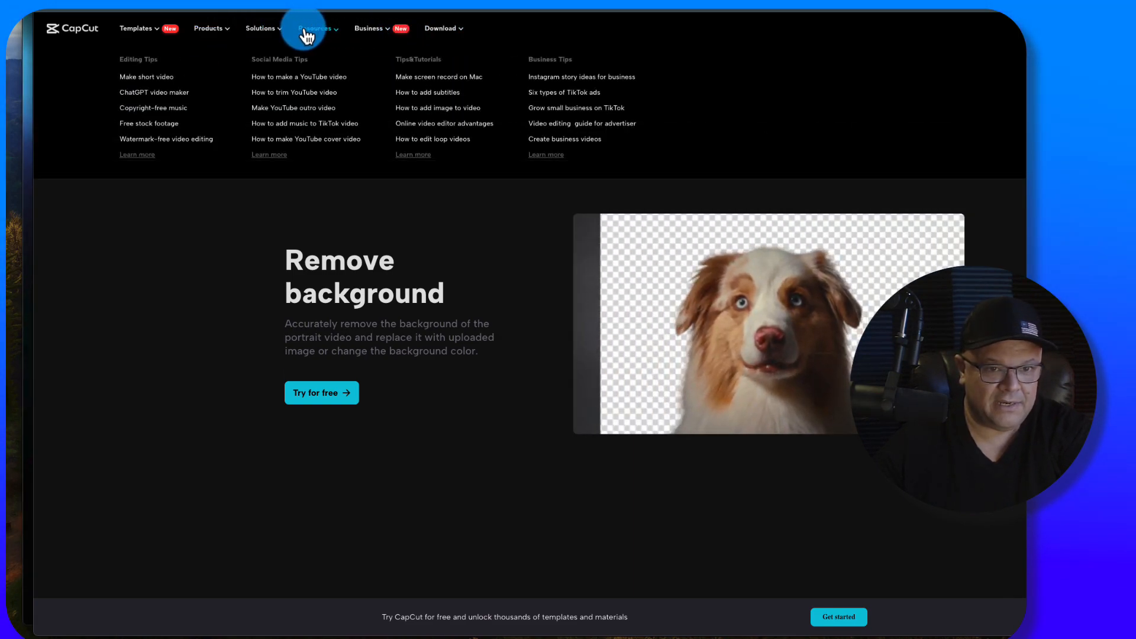
{"action": "mouse_move", "coordinate": [239, 37]}
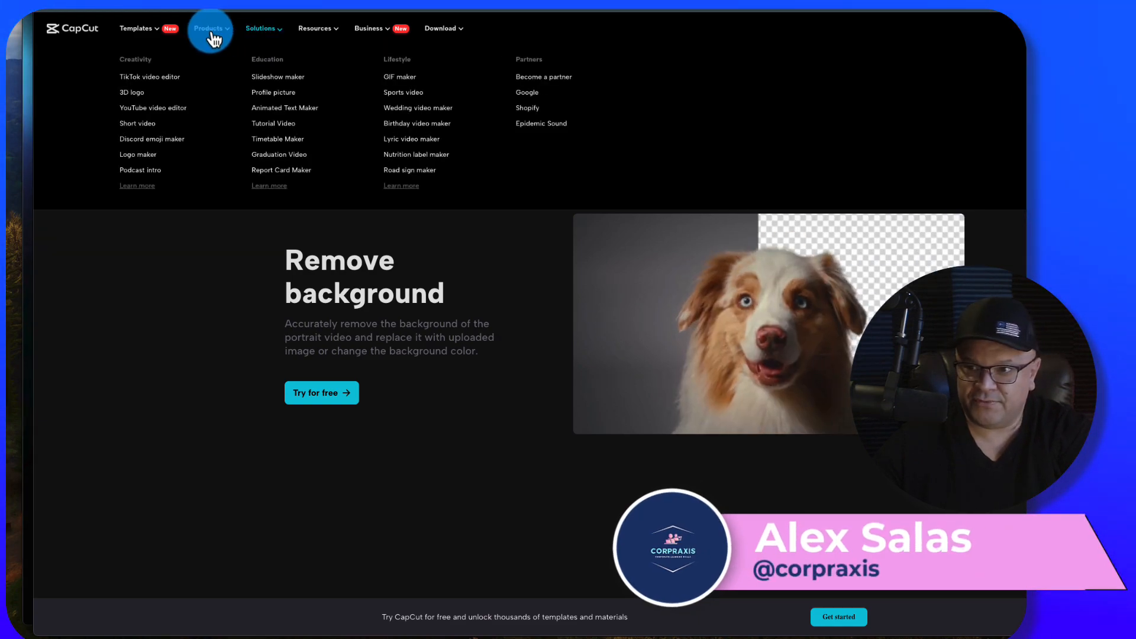
- Reload the CapCut homepage and view its ad templates section, ending back at the start of the page
{"action": "left_click", "coordinate": [88, 39]}
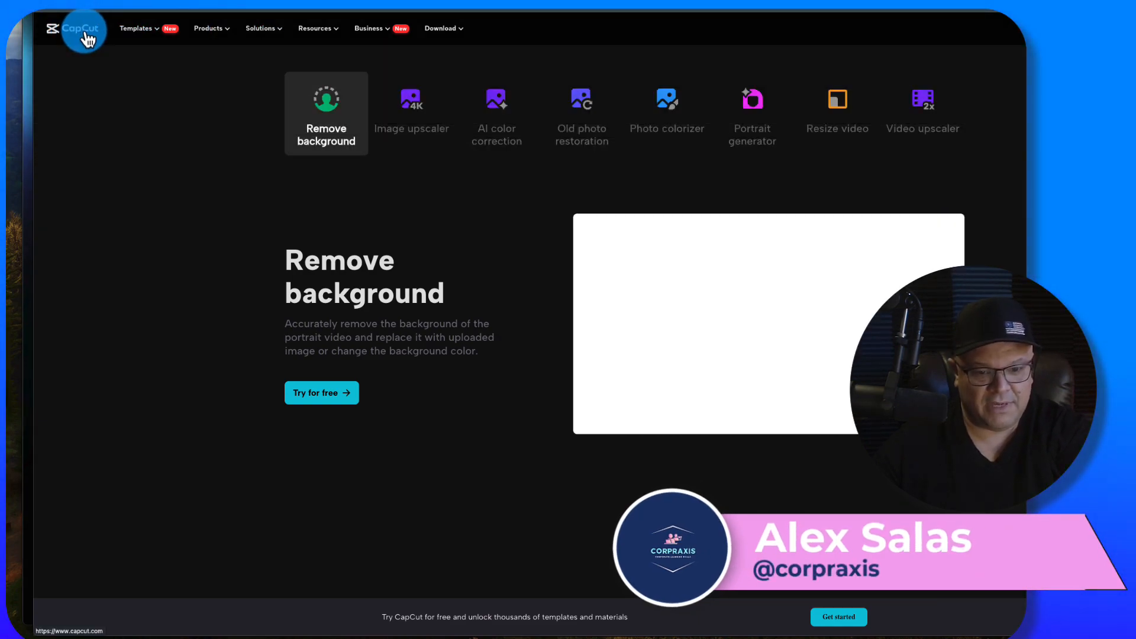
{"action": "scroll", "coordinate": [184, 287], "scroll_direction": "down", "scroll_amount": 5}
{"action": "scroll", "coordinate": [197, 289], "scroll_direction": "down", "scroll_amount": 2}
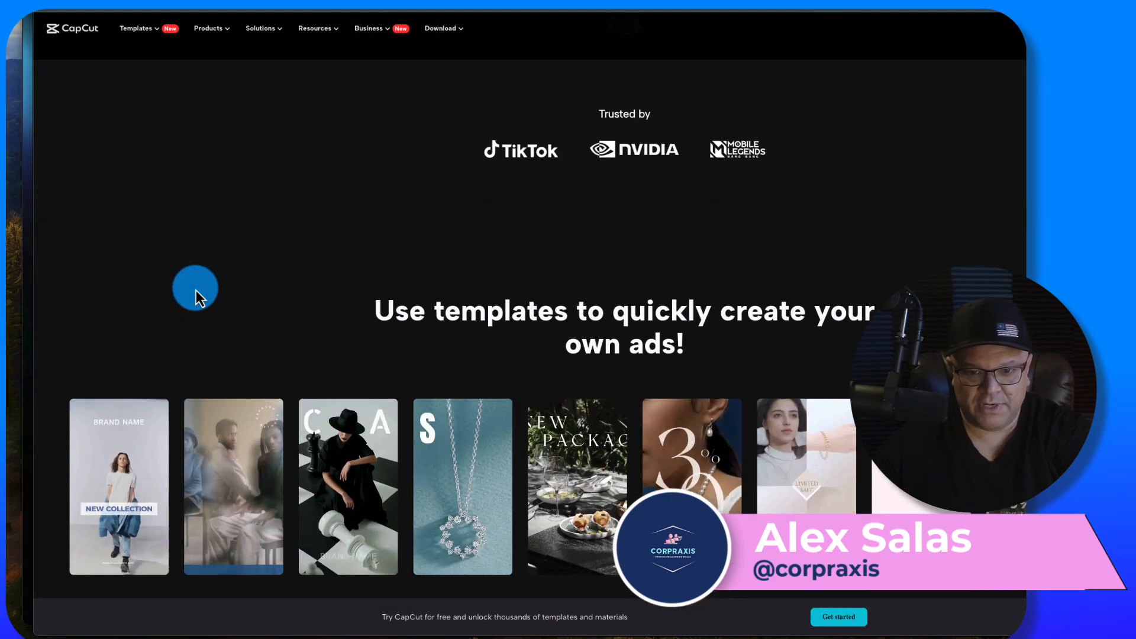
{"action": "scroll", "coordinate": [196, 290], "scroll_direction": "up", "scroll_amount": 8}
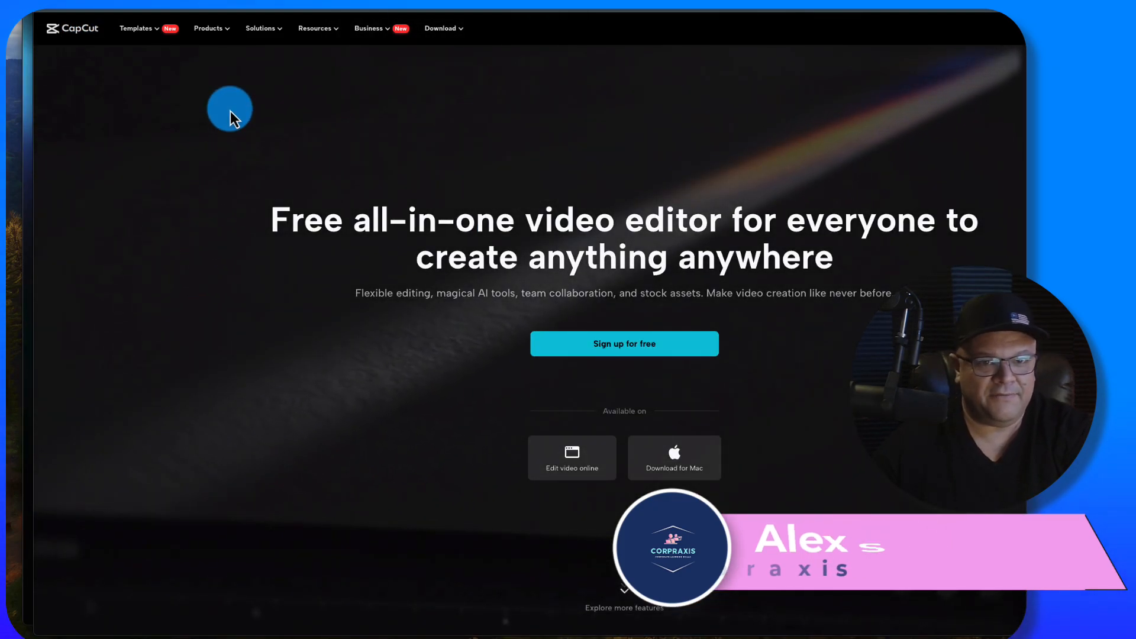